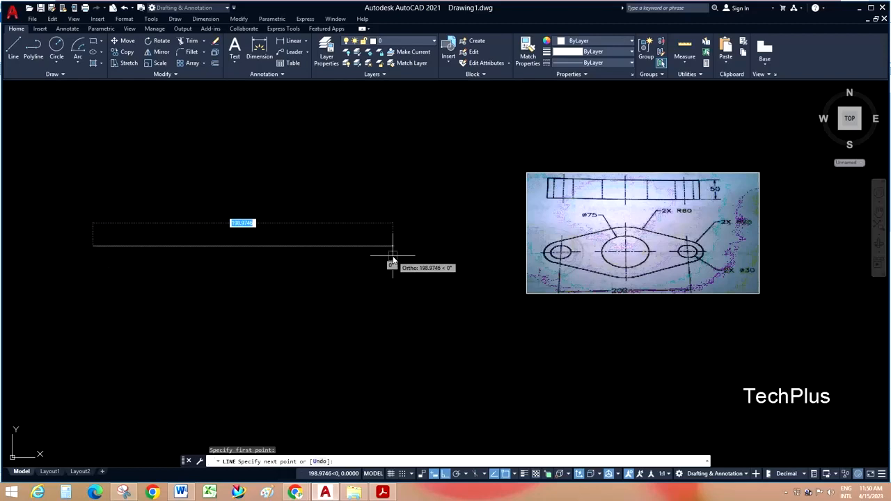
# Step: Finish a horizontal line 200 units long from the chosen start point
pyautogui.write('200')
pyautogui.press('Return')
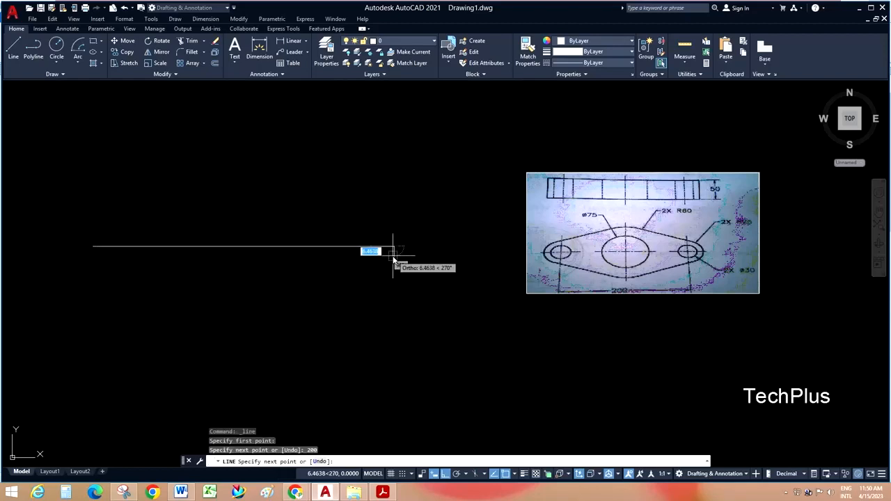
pyautogui.press('Escape')
# Step: Draw a circle of diameter 30 centred on the left endpoint of the 200-unit line
pyautogui.click(53, 61)
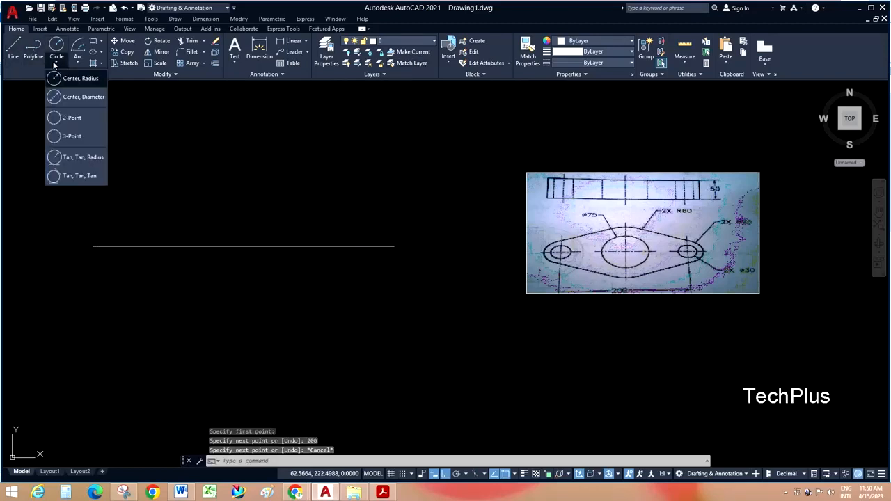
pyautogui.click(75, 97)
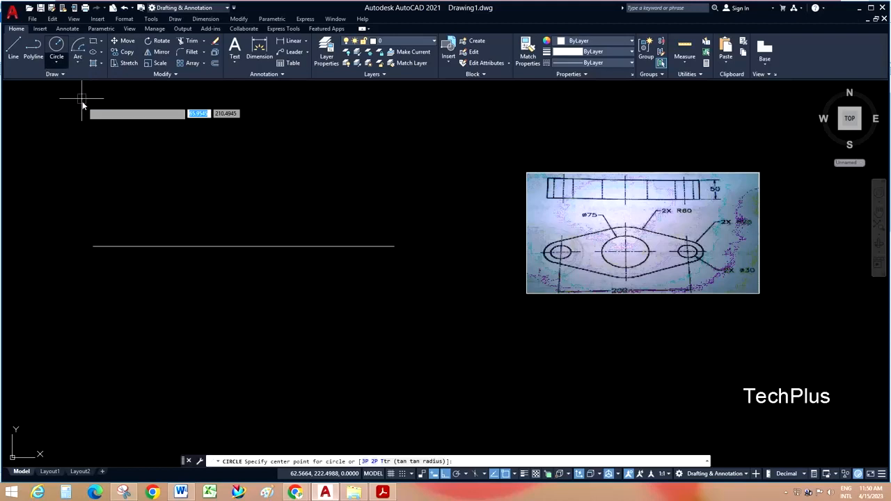
pyautogui.click(93, 246)
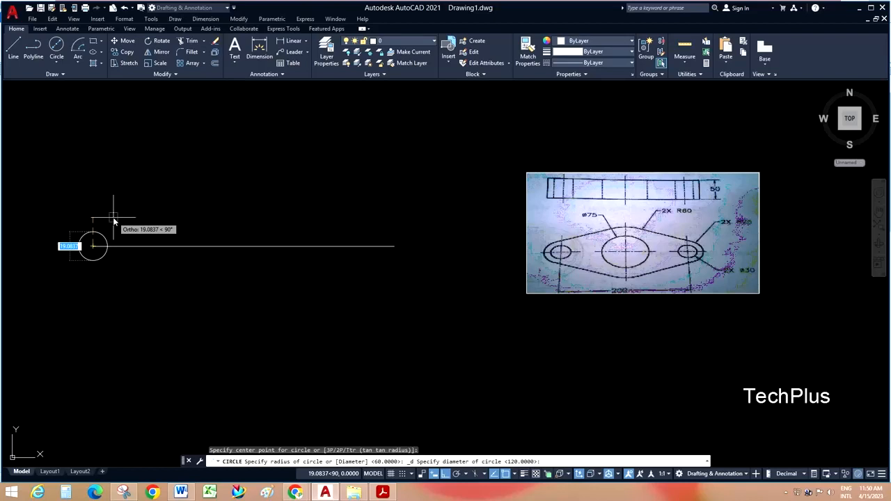
pyautogui.write('30')
pyautogui.press('Return')
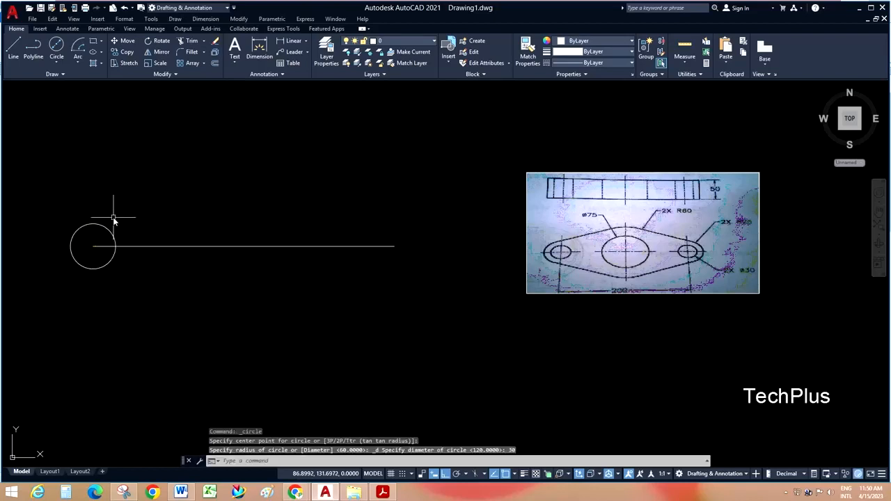
# Step: Copy the 30-diameter circle from the line's left endpoint to its right endpoint
pyautogui.click(126, 199)
pyautogui.click(77, 229)
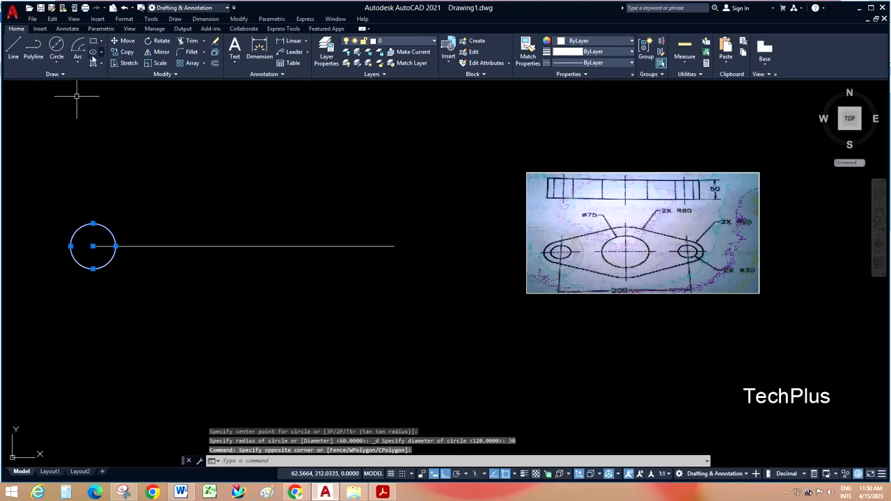
pyautogui.click(126, 53)
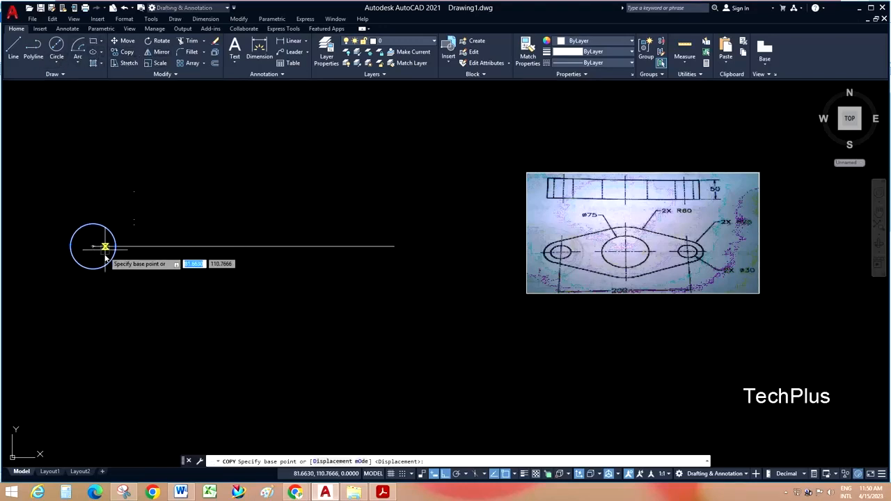
pyautogui.click(93, 246)
pyautogui.write('200')
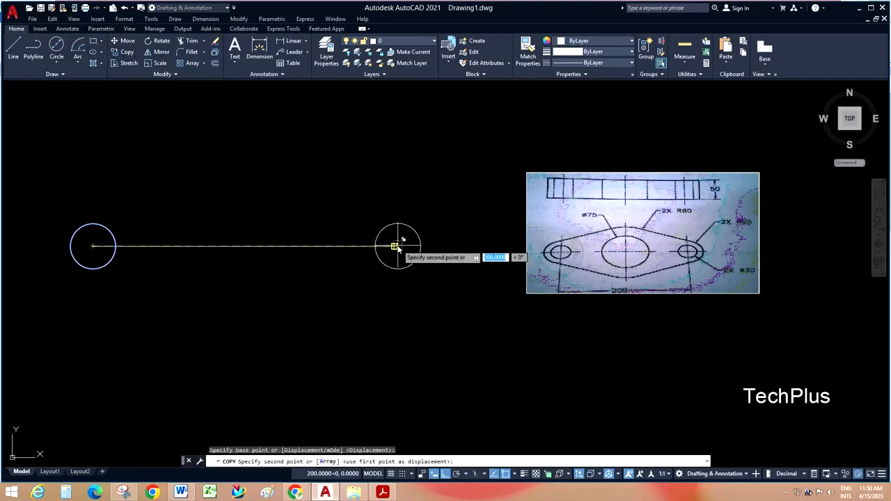
pyautogui.press('Return')
pyautogui.press('Escape')
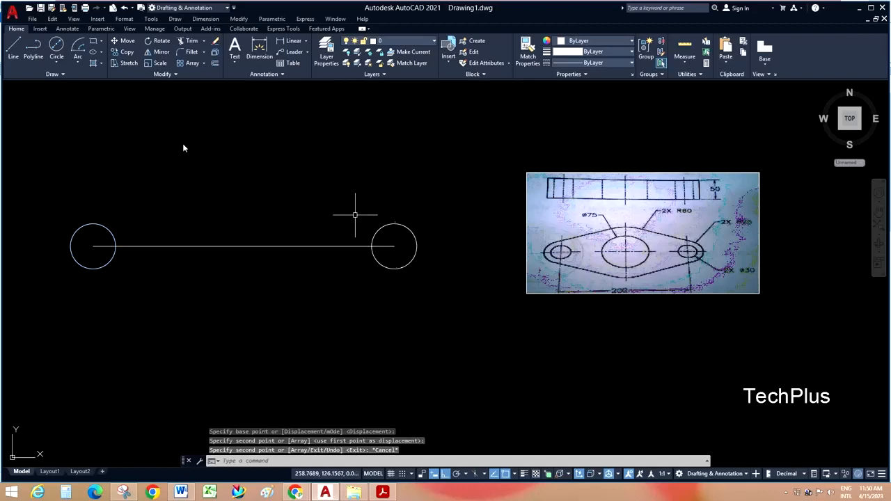
# Step: Draw a circle of radius 25 concentric with the small circle at the line's left endpoint
pyautogui.click(58, 62)
pyautogui.click(78, 78)
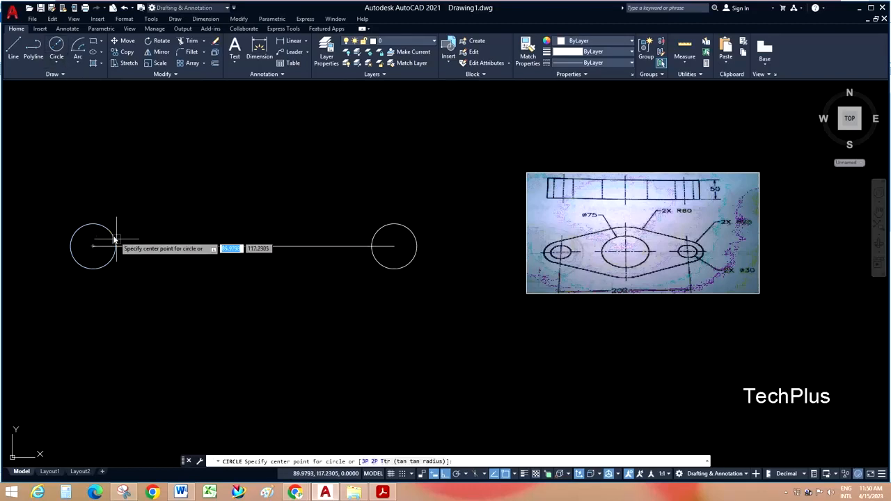
pyautogui.click(92, 245)
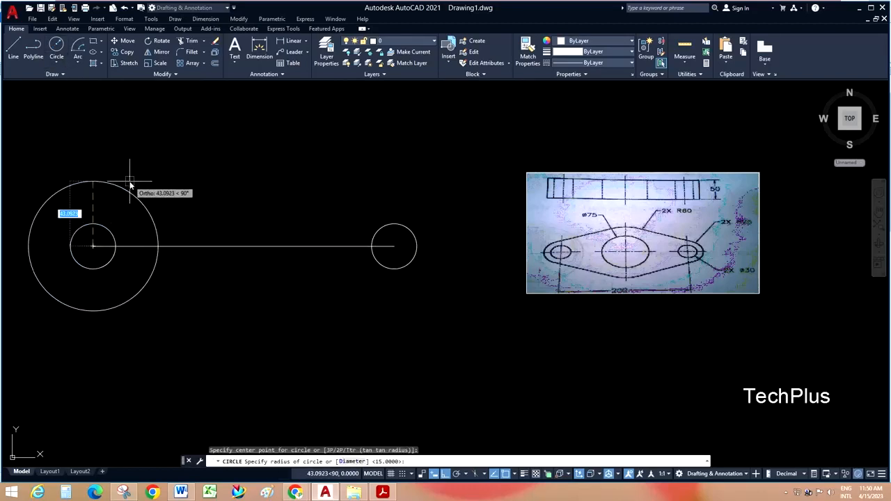
pyautogui.press('Return')
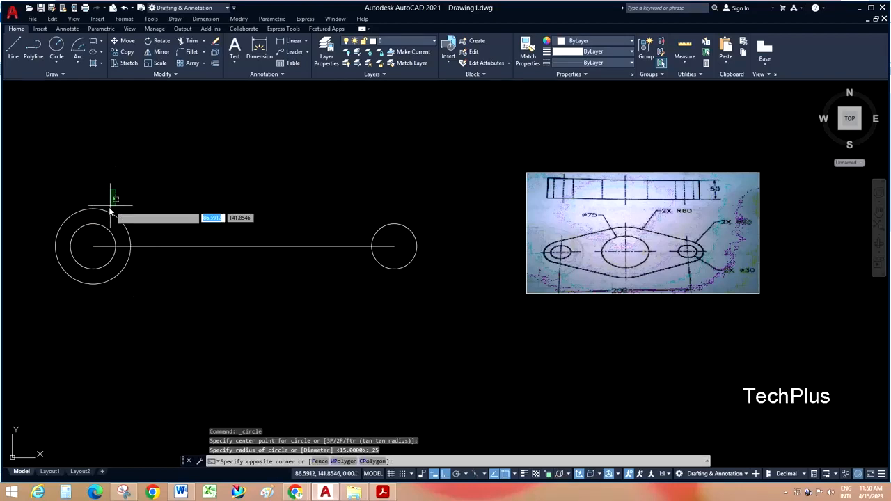
# Step: Copy the 25-radius circle from the line's left endpoint to its right endpoint
pyautogui.click(108, 206)
pyautogui.click(124, 52)
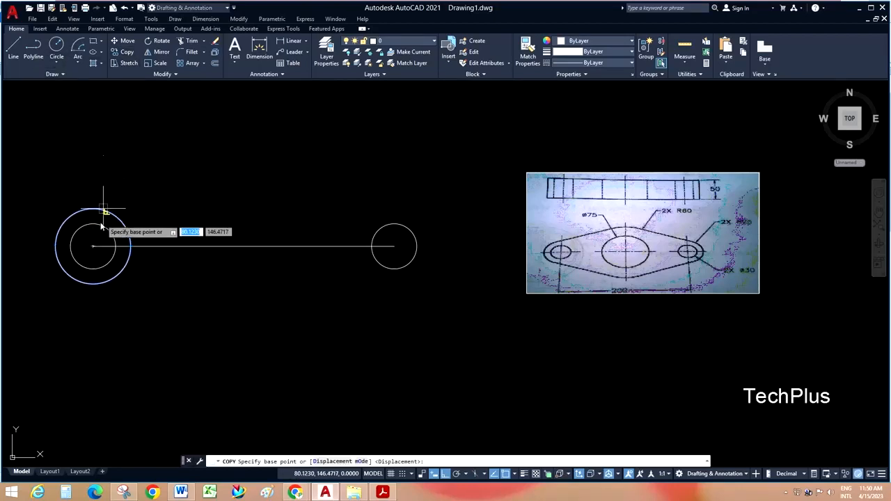
pyautogui.click(92, 246)
pyautogui.click(397, 248)
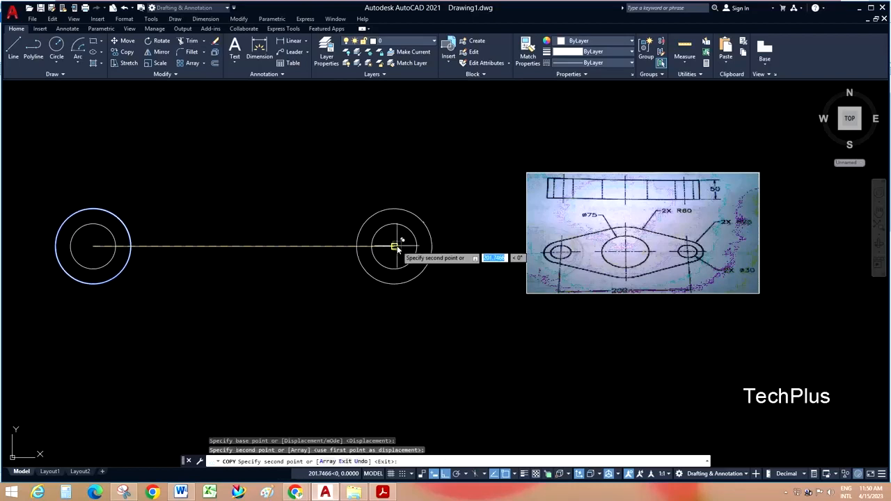
pyautogui.press('Escape')
# Step: Draw a circle of radius 60 centred on the midpoint of the horizontal line
pyautogui.click(58, 62)
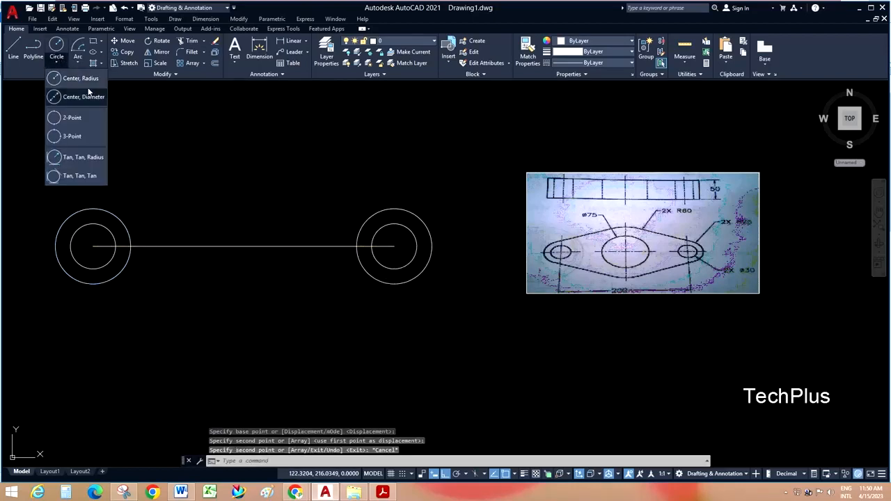
pyautogui.click(89, 90)
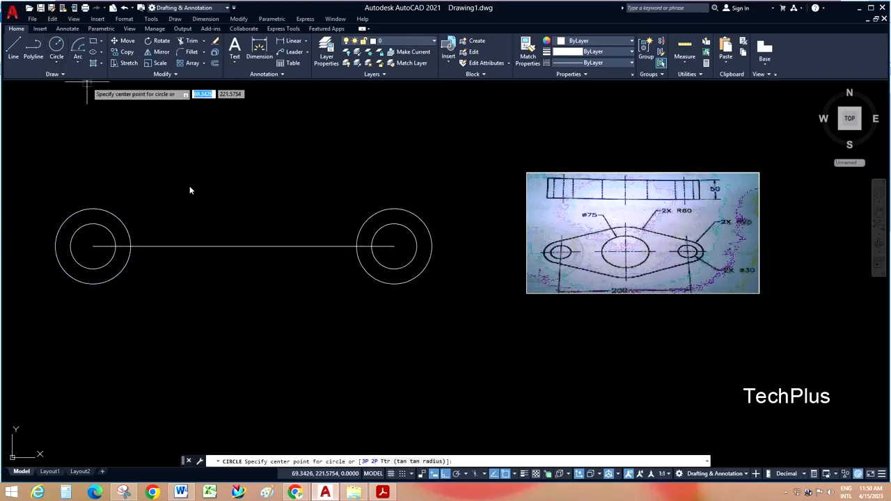
pyautogui.click(243, 246)
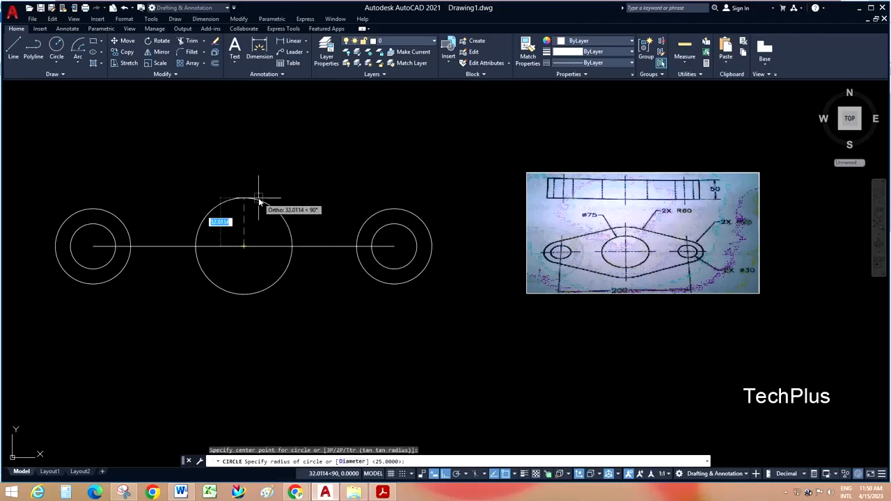
pyautogui.write('60')
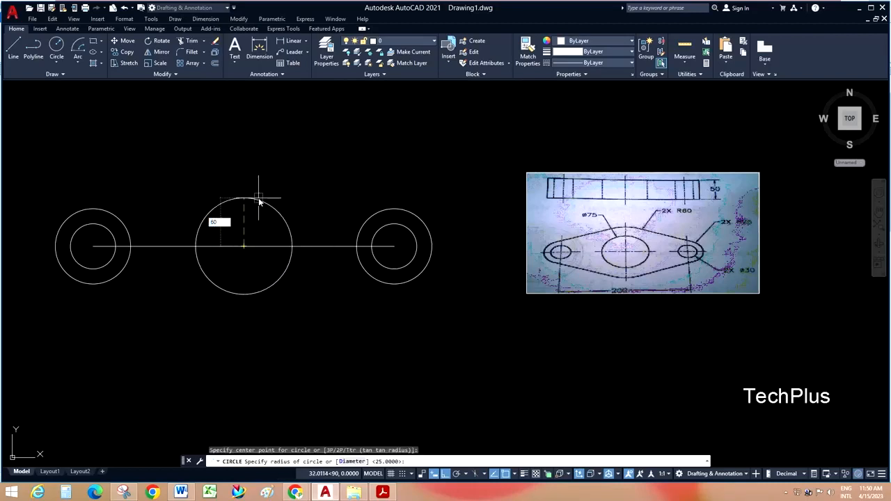
pyautogui.press('Return')
# Step: Draw a circle of diameter 75 centred on the line's midpoint, inside the 60-radius circle
pyautogui.click(56, 63)
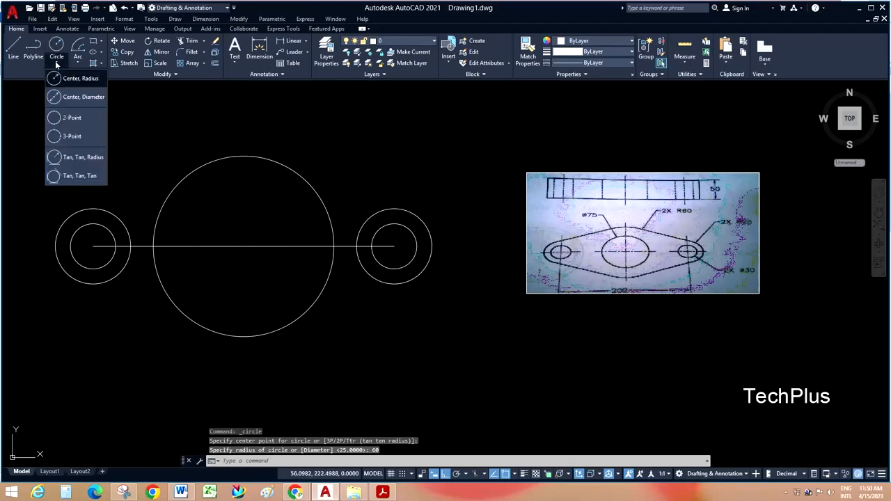
pyautogui.click(82, 97)
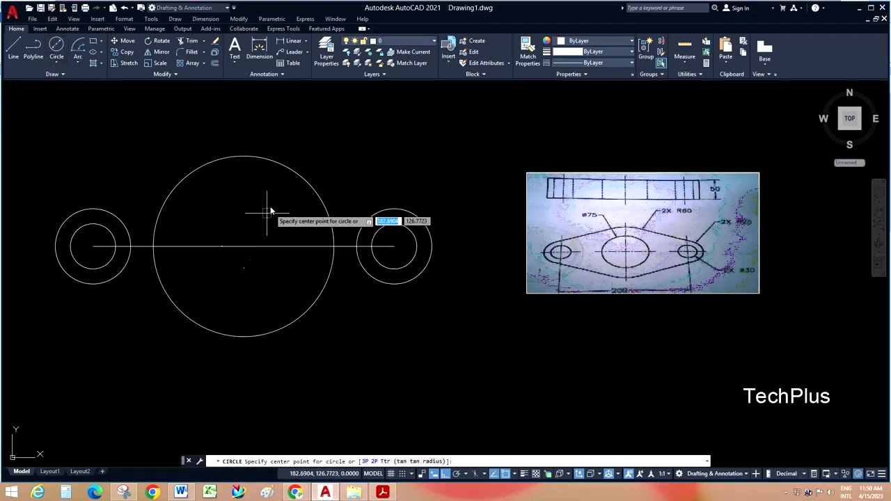
pyautogui.click(244, 246)
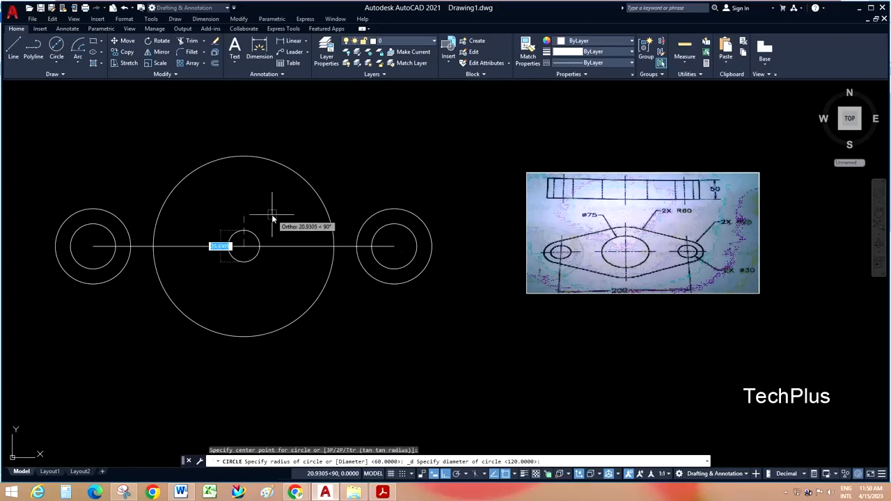
pyautogui.write('75')
pyautogui.press('Return')
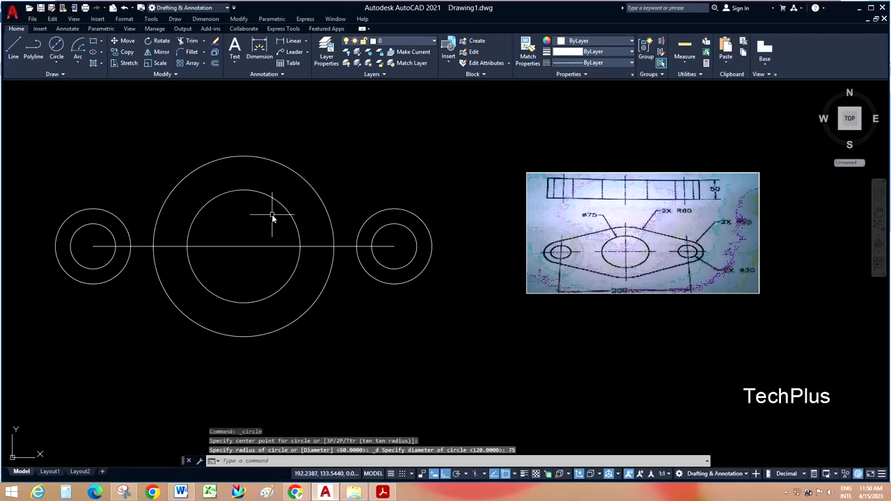
# Step: Start a line and consult the "For Tangent" note in the Word document before returning to AutoCAD
pyautogui.click(14, 50)
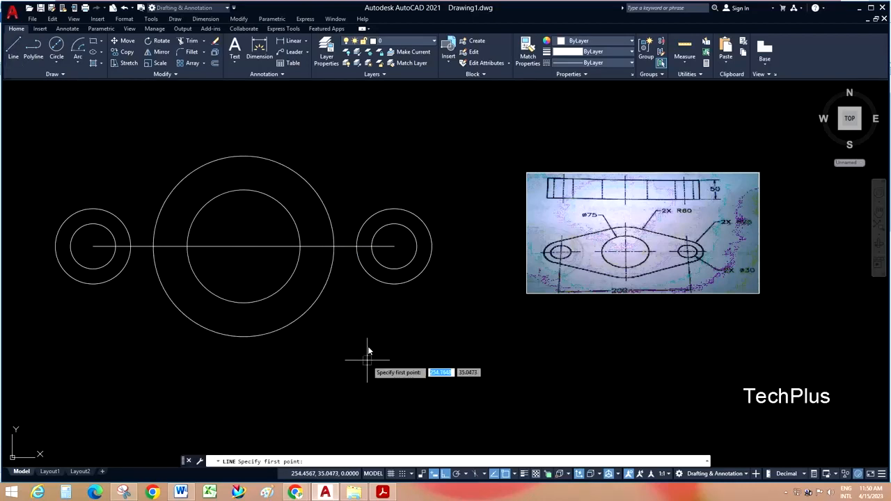
pyautogui.click(182, 492)
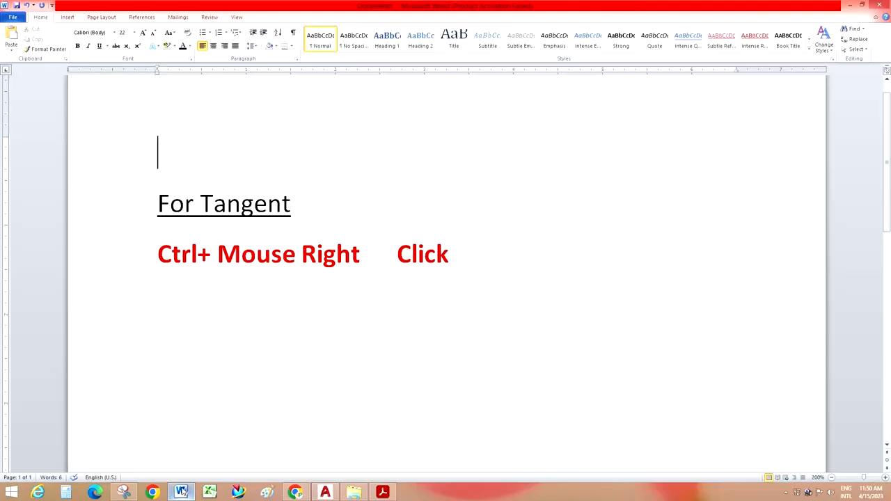
pyautogui.moveTo(157, 254); pyautogui.dragTo(411, 256)
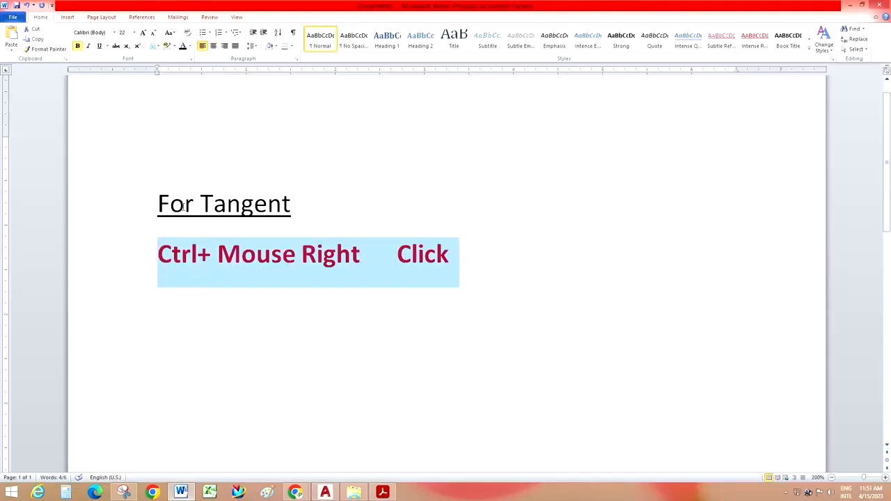
pyautogui.moveTo(158, 204); pyautogui.dragTo(283, 223)
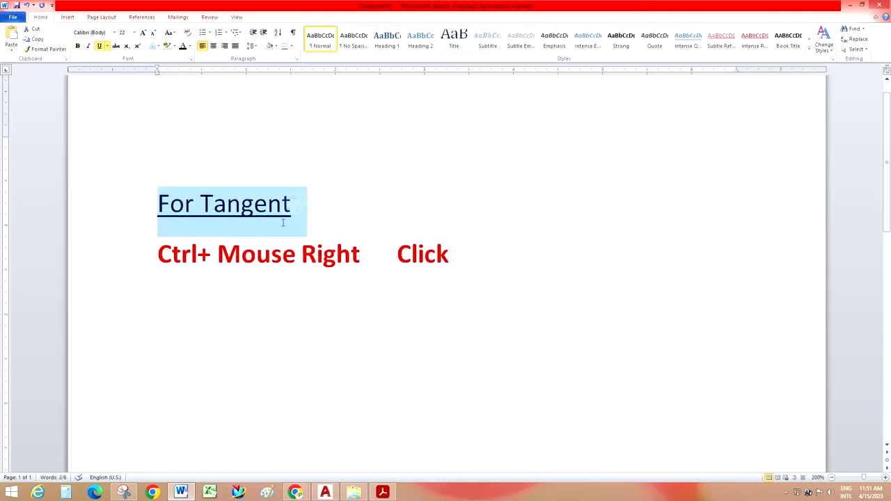
pyautogui.tripleClick(286, 255)
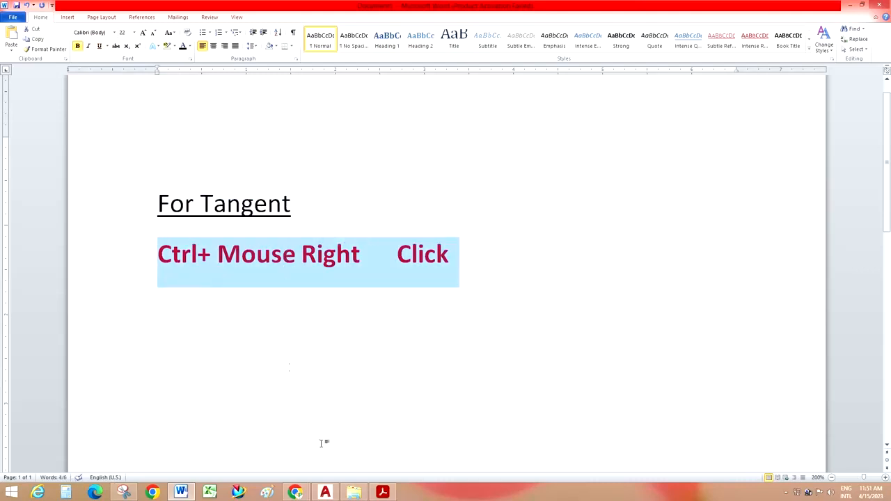
pyautogui.click(325, 492)
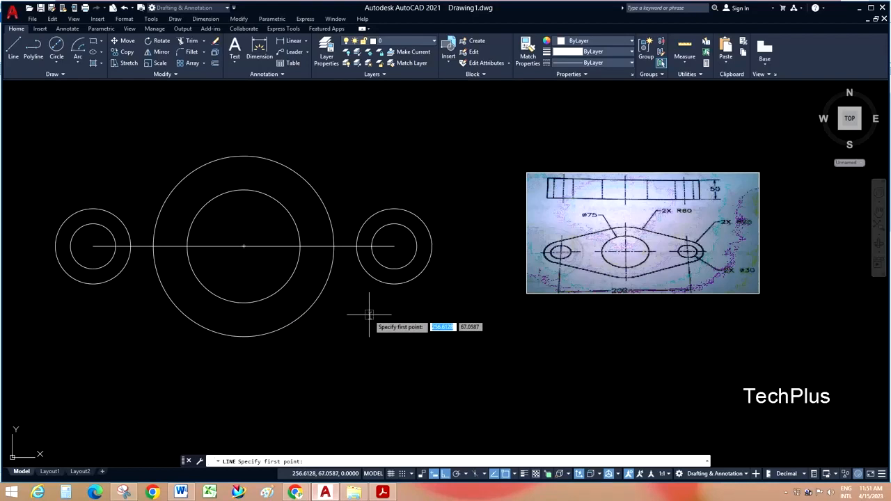
# Step: Draw a line tangent to the left 25-radius circle and the central 60-radius circle along their upper sides
pyautogui.keyDown('ctrl'); pyautogui.rightClick(369, 315); pyautogui.keyUp('ctrl')
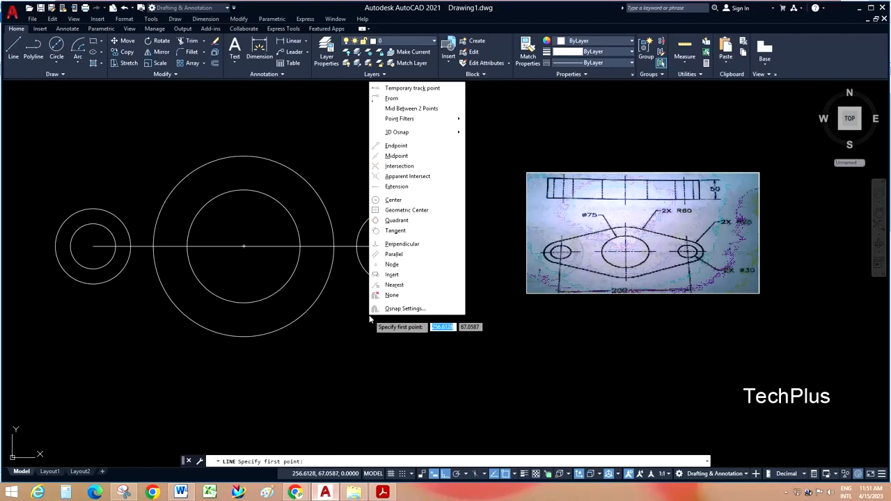
pyautogui.click(397, 233)
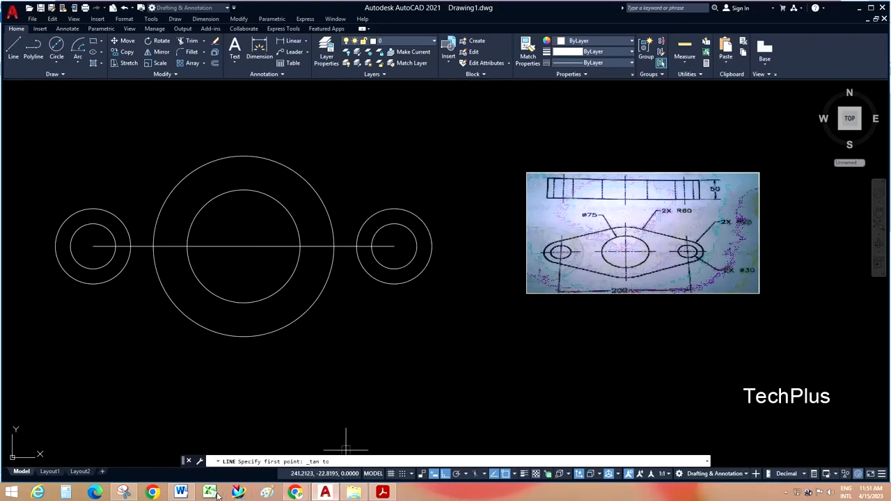
pyautogui.click(180, 492)
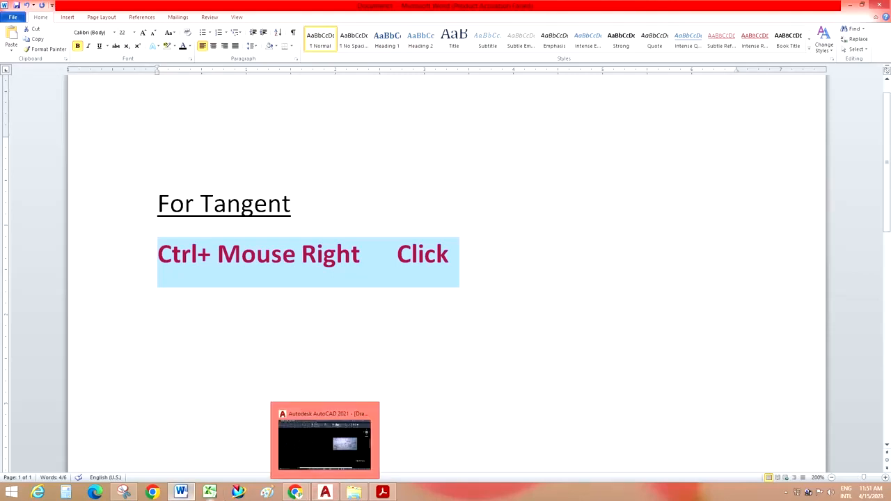
pyautogui.click(324, 492)
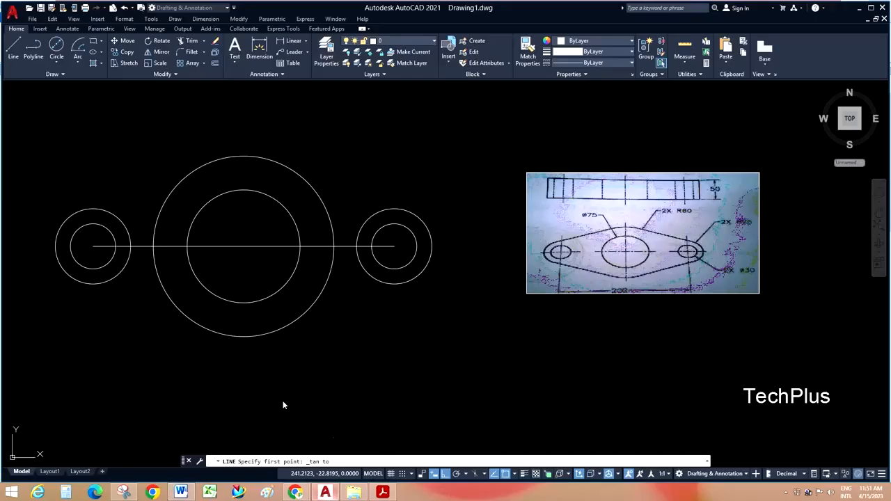
pyautogui.click(84, 200)
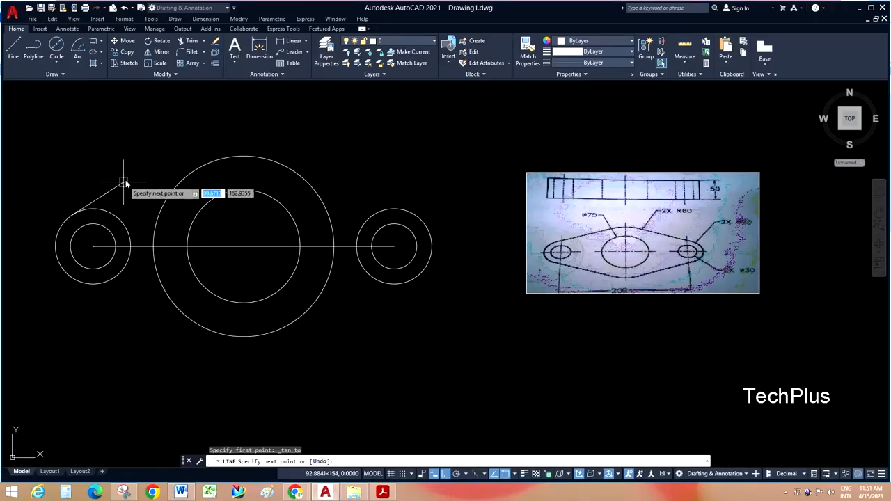
pyautogui.keyDown('shift'); pyautogui.rightClick(187, 137); pyautogui.keyUp('shift')
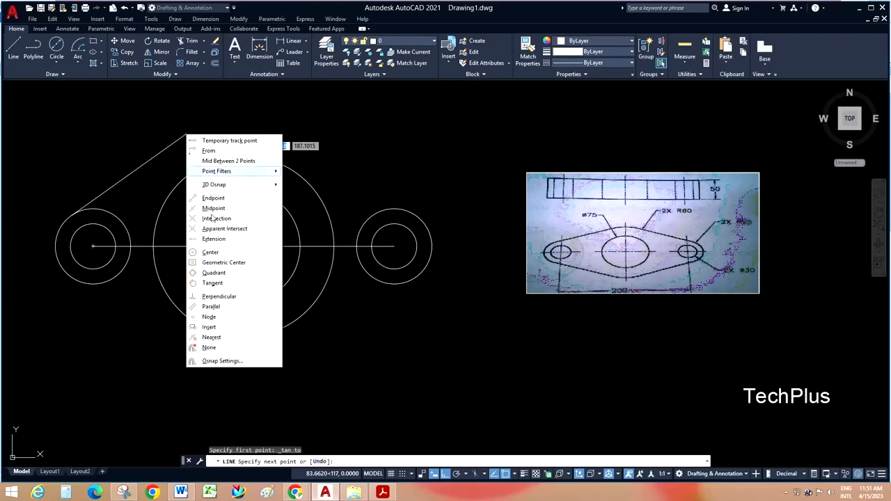
pyautogui.click(213, 283)
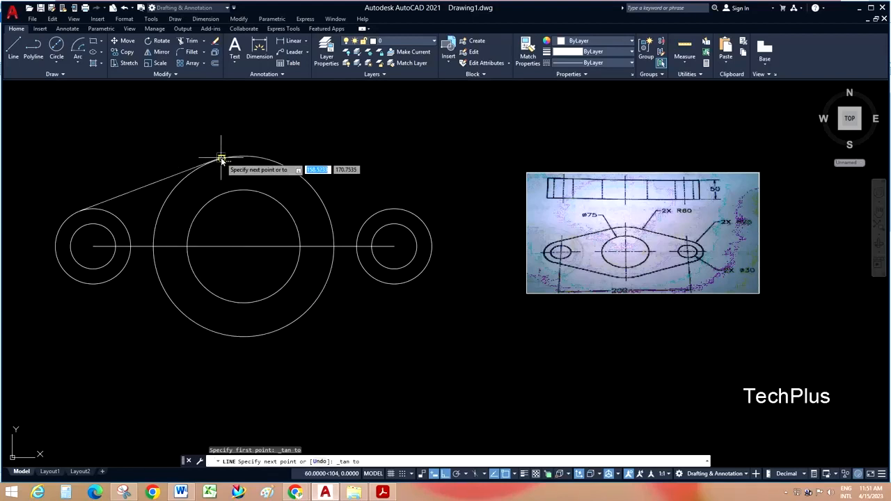
pyautogui.click(235, 152)
pyautogui.press('Escape')
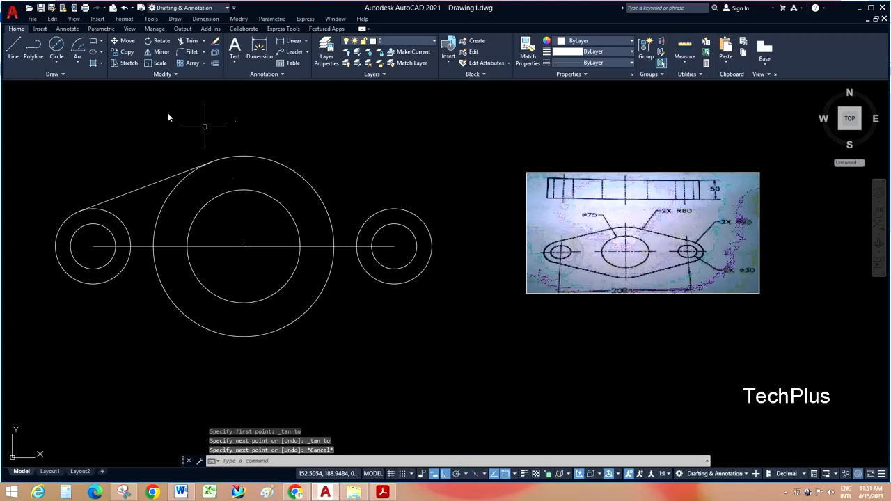
# Step: Draw a line tangent to the right 25-radius circle and the central 60-radius circle along their upper sides, rechecking the Word tangent note
pyautogui.click(18, 46)
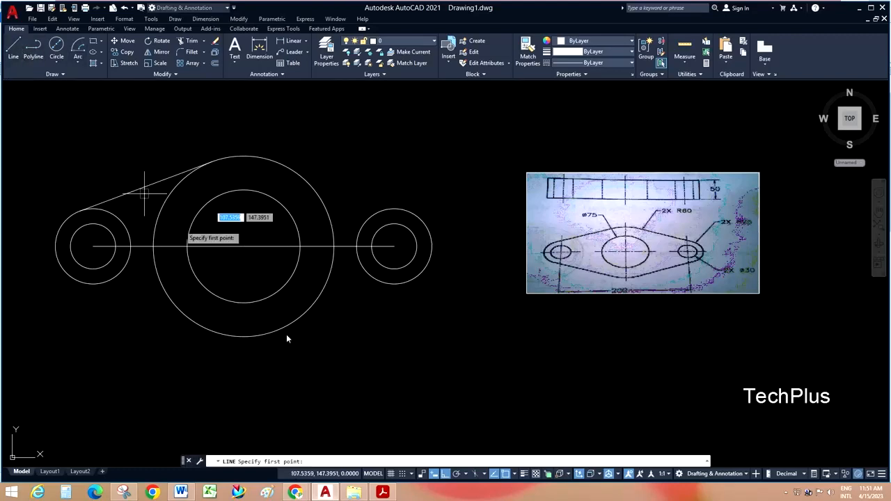
pyautogui.click(186, 493)
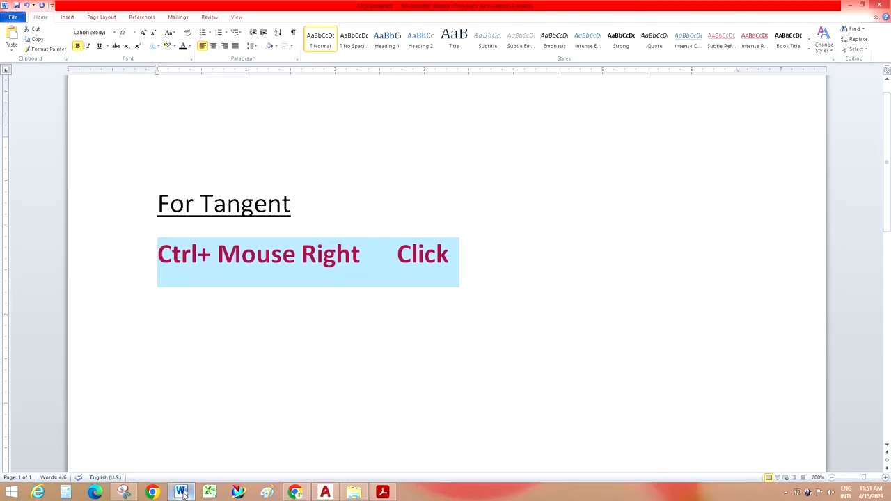
pyautogui.click(182, 494)
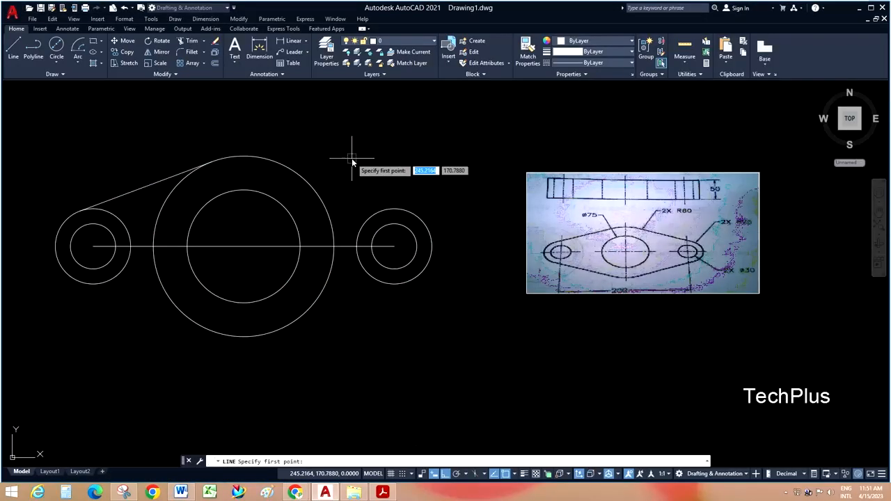
pyautogui.keyDown('ctrl'); pyautogui.rightClick(351, 159); pyautogui.keyUp('ctrl')
pyautogui.click(386, 308)
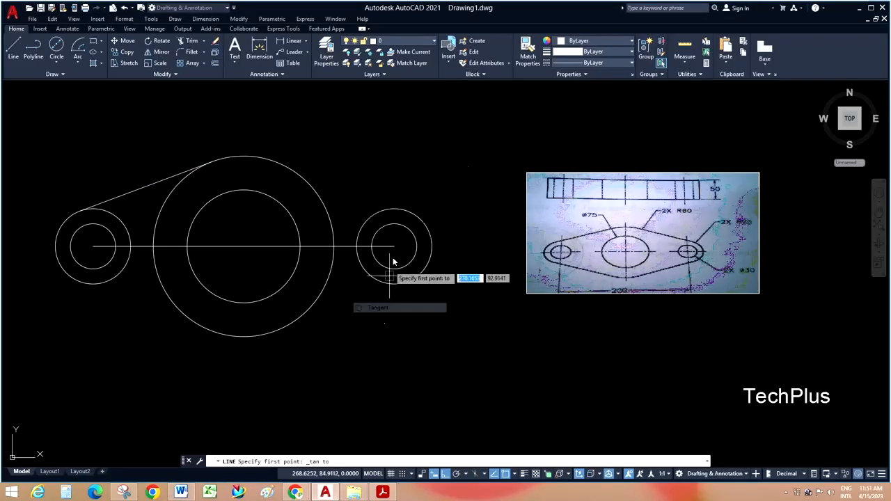
pyautogui.click(422, 219)
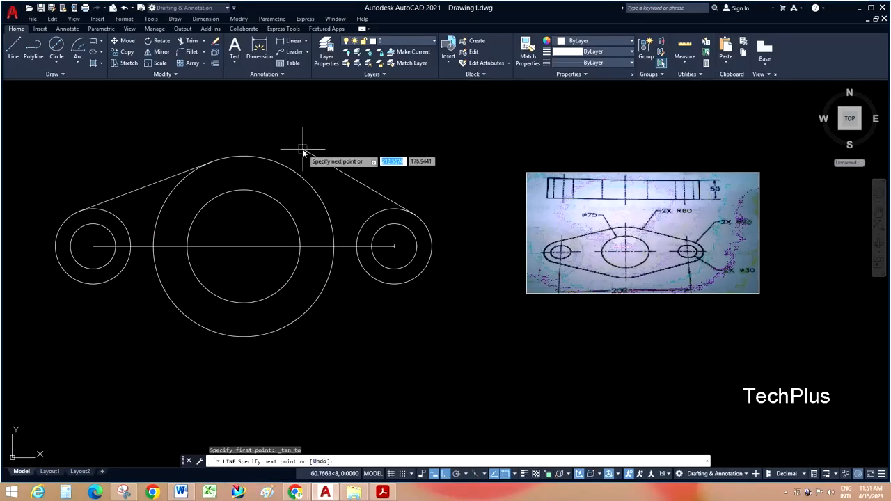
pyautogui.click(183, 492)
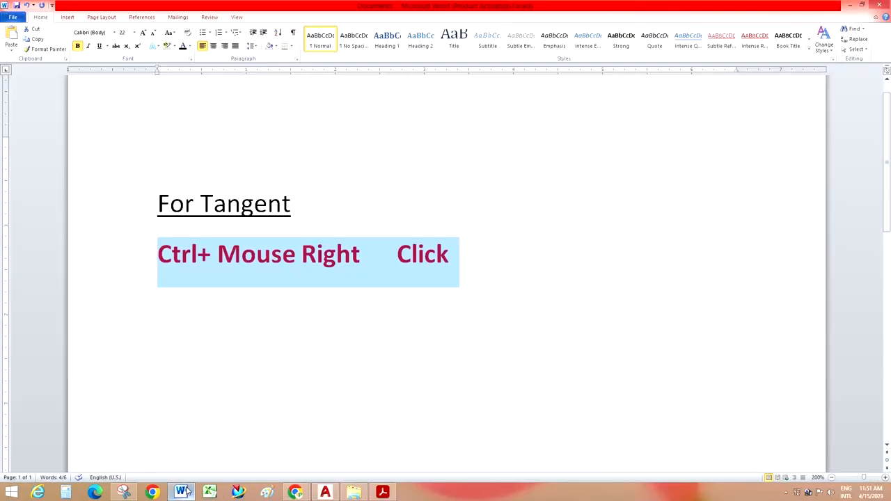
pyautogui.click(325, 493)
pyautogui.keyDown('ctrl'); pyautogui.rightClick(341, 151); pyautogui.keyUp('ctrl')
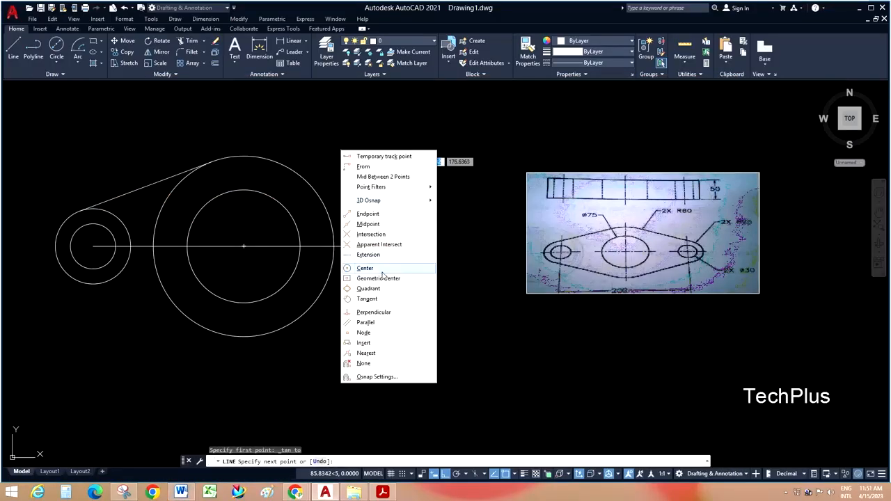
pyautogui.click(368, 298)
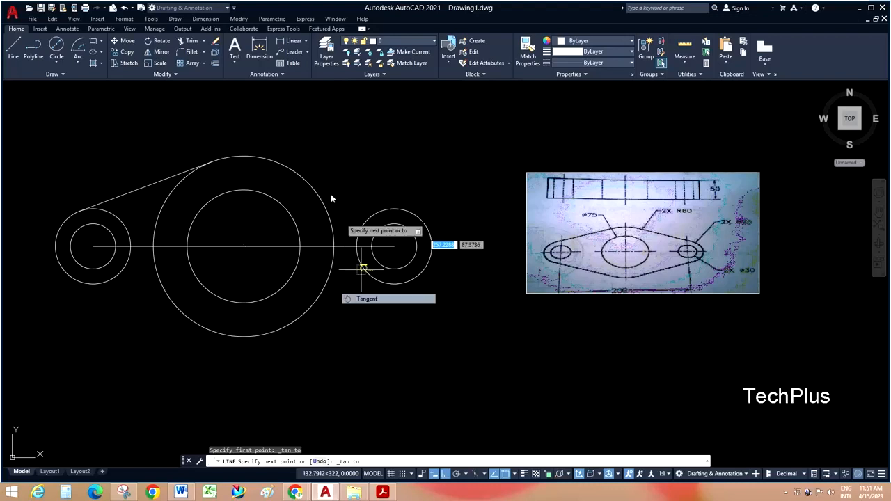
pyautogui.click(283, 160)
pyautogui.press('Escape')
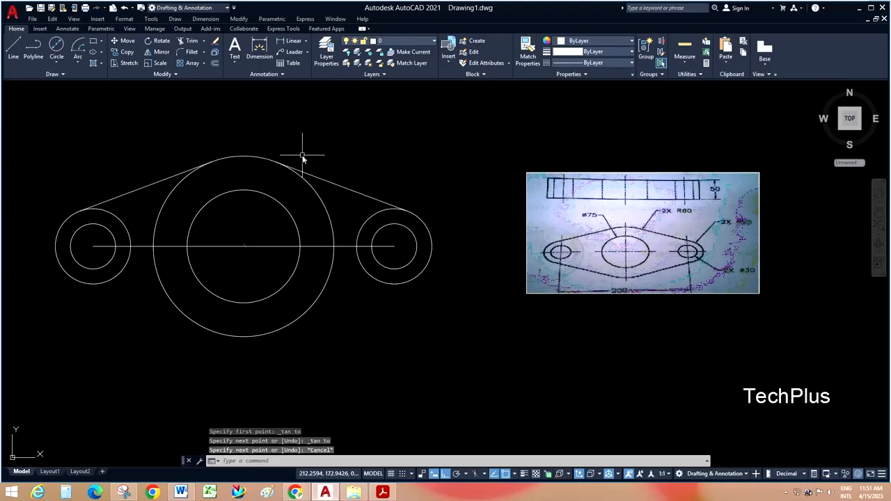
# Step: Stretch both ends of the horizontal centre line outward beyond the outer end circles
pyautogui.click(142, 247)
pyautogui.click(93, 246)
pyautogui.click(39, 246)
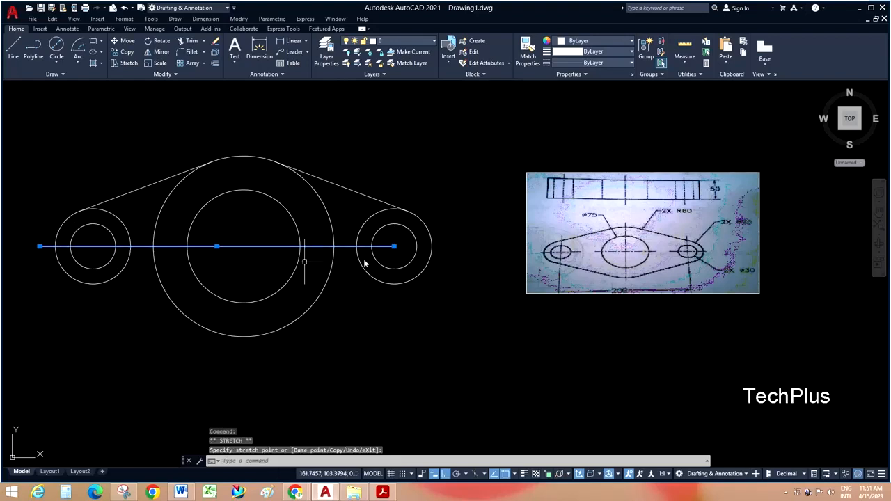
pyautogui.click(461, 246)
pyautogui.press('Escape')
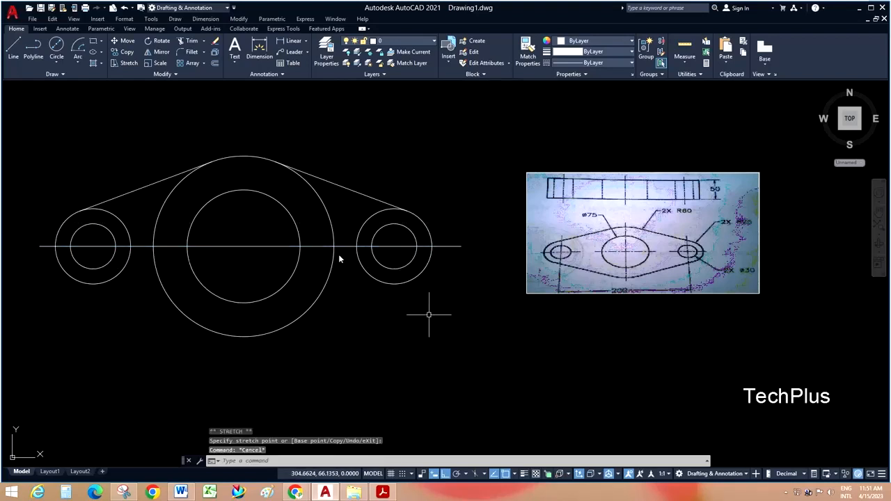
# Step: Trim the 60-radius circle, leaving only the upper arc between the two tangent lines
pyautogui.click(191, 41)
pyautogui.click(182, 302)
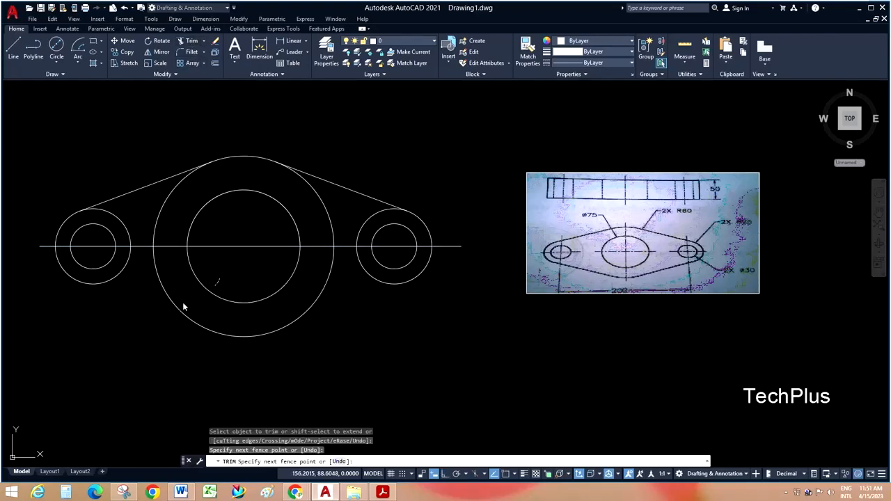
pyautogui.click(160, 323)
pyautogui.press('Return')
pyautogui.click(166, 204)
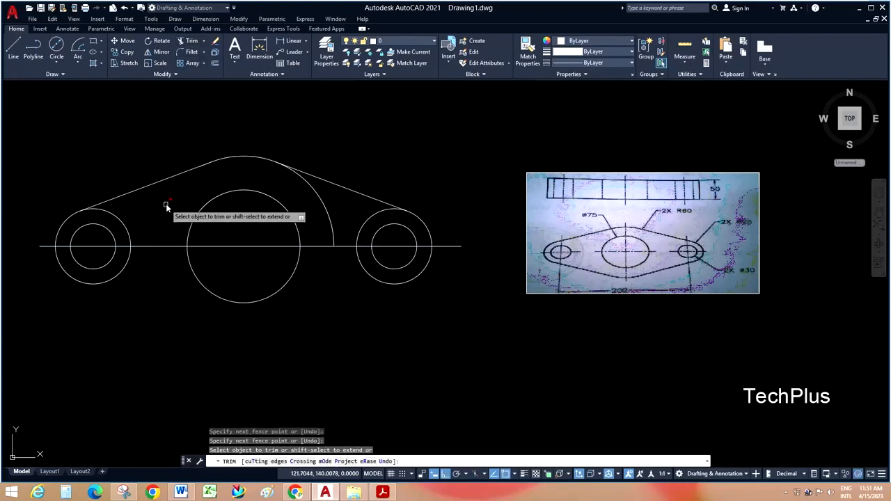
pyautogui.click(320, 195)
# Step: Trim away the halves of the end circles and the 75-diameter circle below the horizontal line
pyautogui.click(373, 283)
pyautogui.click(394, 263)
pyautogui.press('Return')
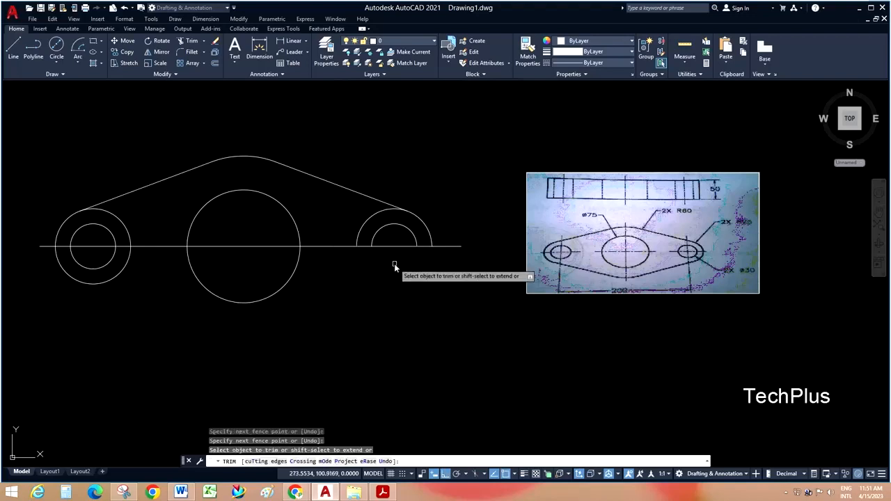
pyautogui.click(113, 291)
pyautogui.click(82, 265)
pyautogui.press('Return')
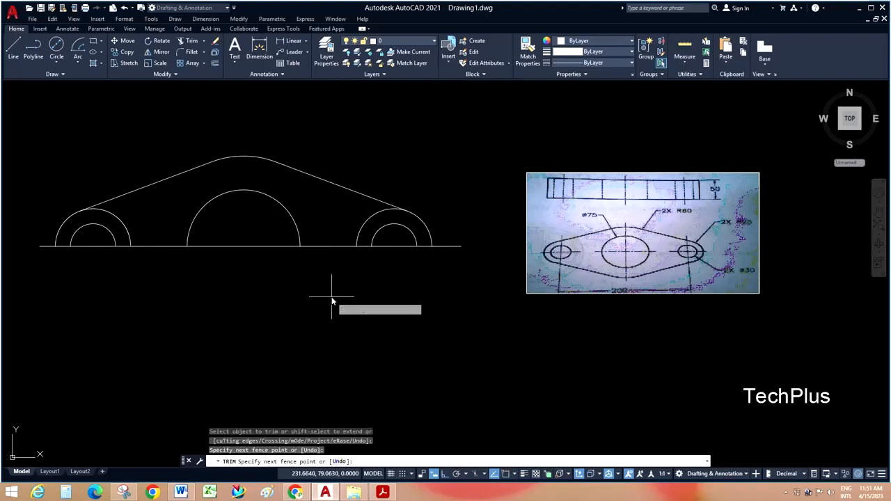
# Step: Trim the horizontal line's overhanging ends and the inner arcs of both 25-radius end circles
pyautogui.click(464, 241)
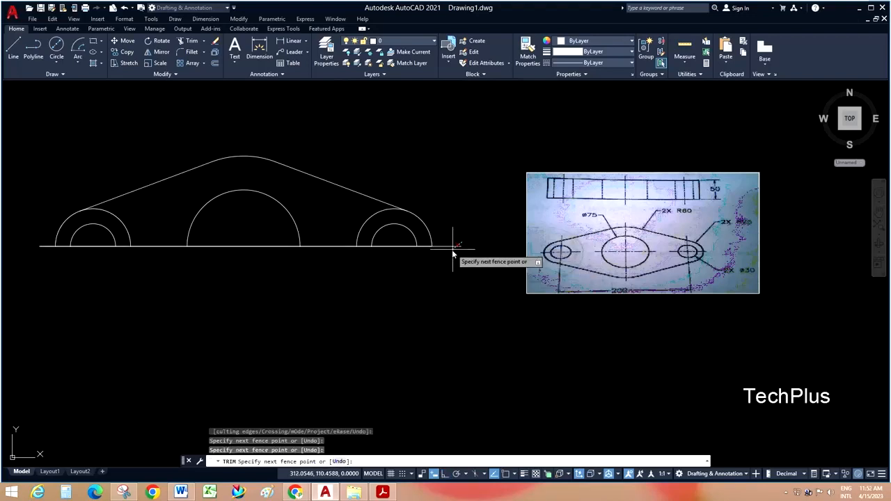
pyautogui.click(457, 251)
pyautogui.press('Return')
pyautogui.click(44, 247)
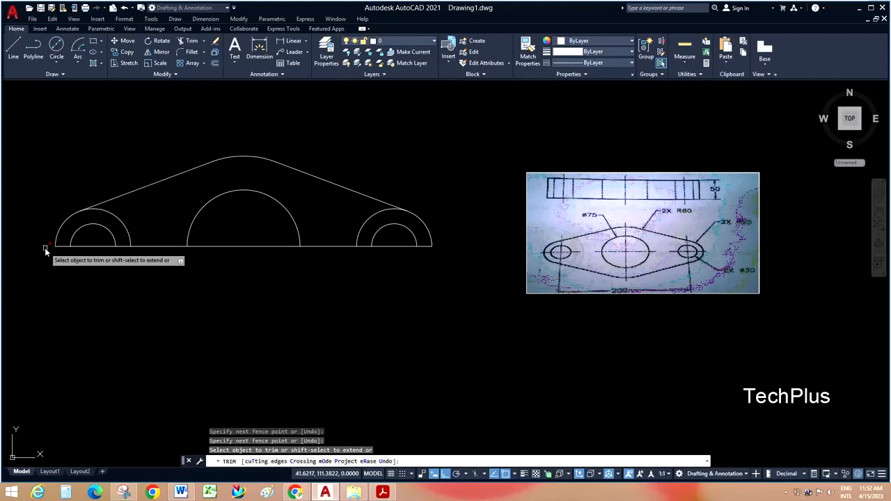
pyautogui.click(124, 228)
pyautogui.click(363, 221)
pyautogui.press('Escape')
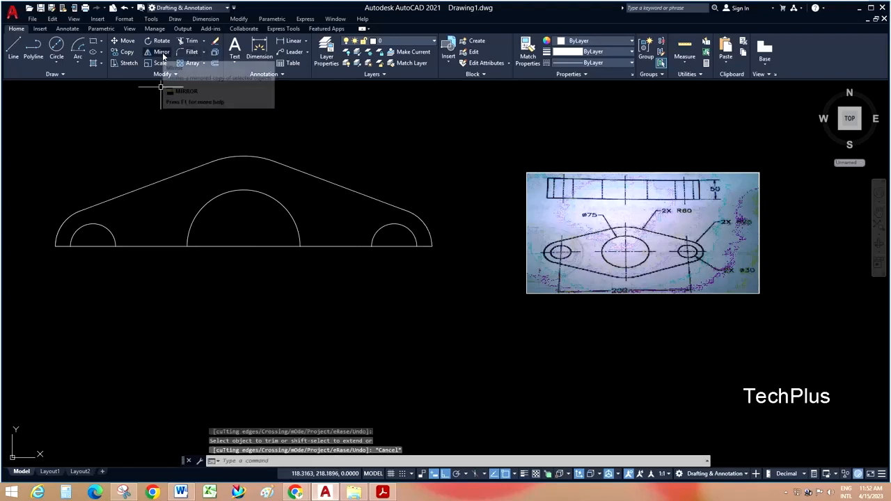
# Step: Mirror the whole upper half profile about the horizontal line, keeping the source objects
pyautogui.click(237, 19)
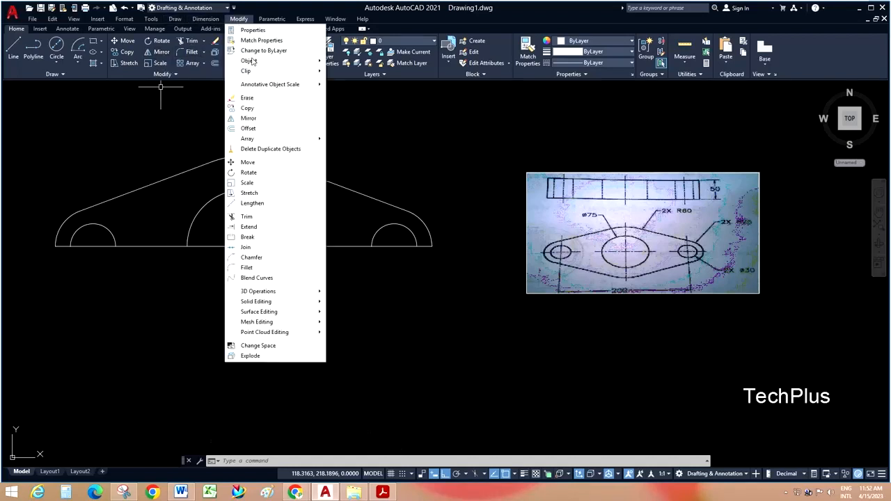
pyautogui.click(248, 118)
pyautogui.click(441, 262)
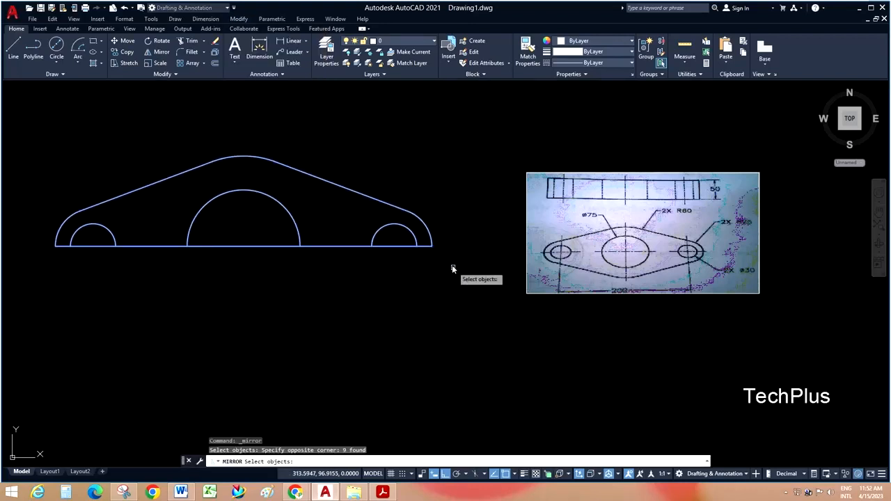
pyautogui.press('Return')
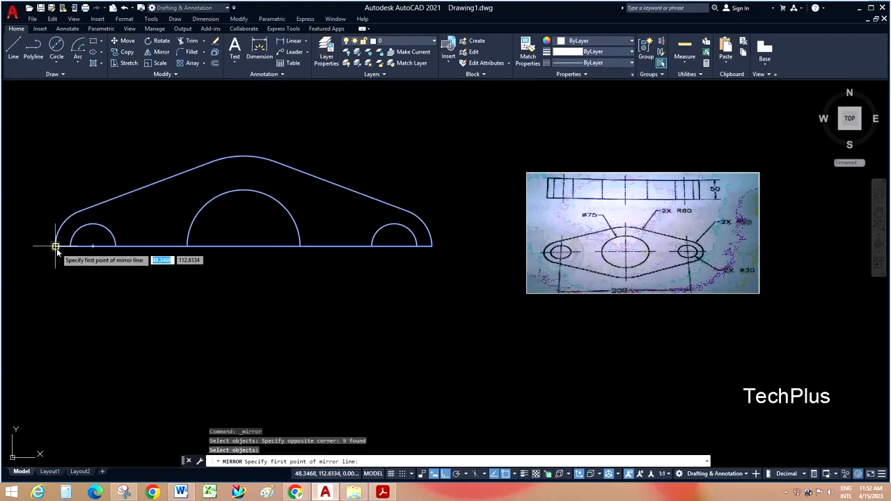
pyautogui.click(56, 245)
pyautogui.click(433, 246)
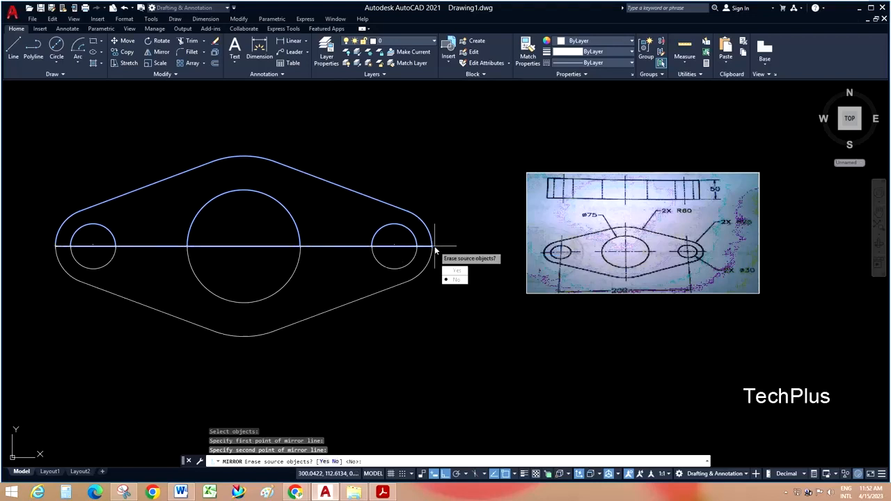
pyautogui.click(454, 280)
# Step: Erase the overlapping horizontal lines running through the middle of the plate
pyautogui.click(342, 216)
pyautogui.click(337, 256)
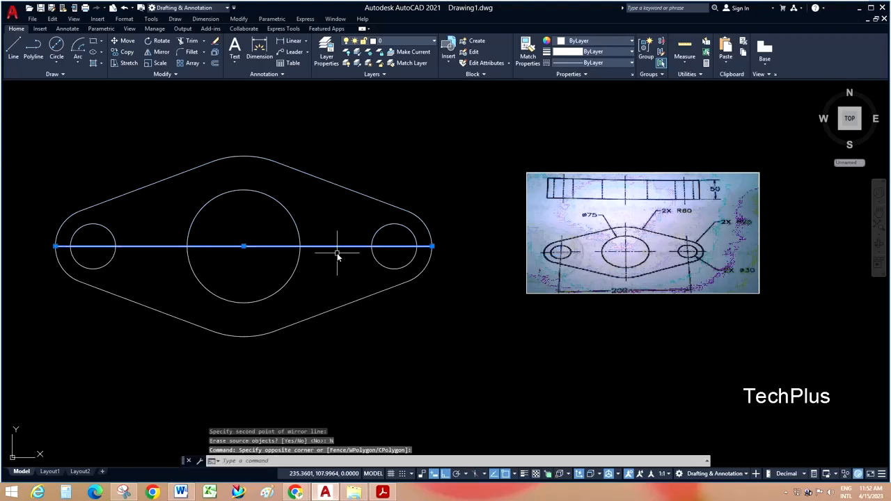
pyautogui.press('Delete')
# Step: Convert the plate's outer outline and its three circles into regions
pyautogui.click(32, 142)
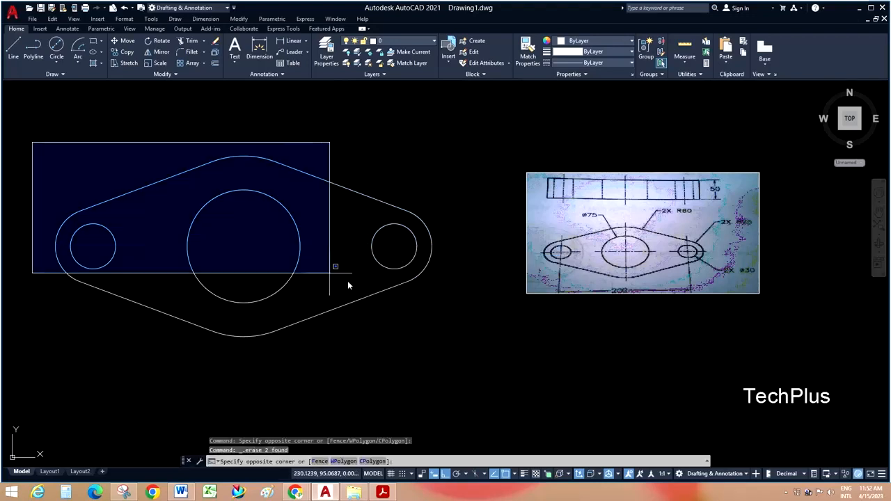
pyautogui.click(444, 348)
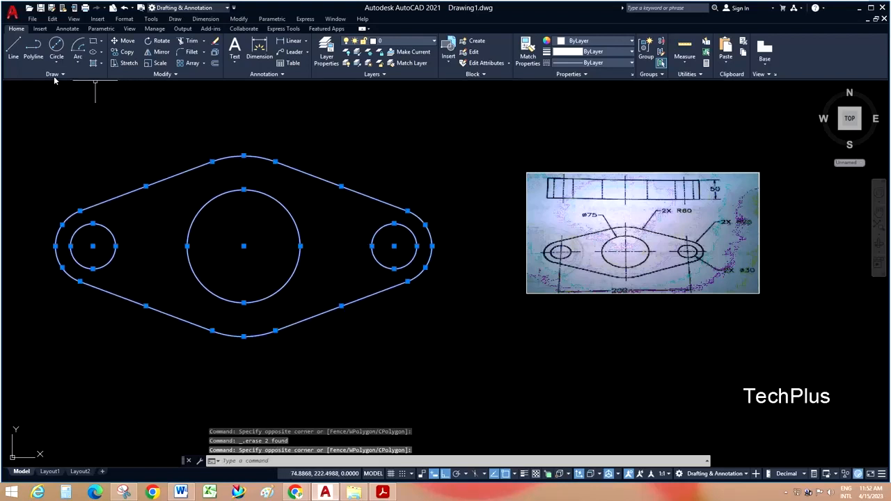
pyautogui.click(175, 19)
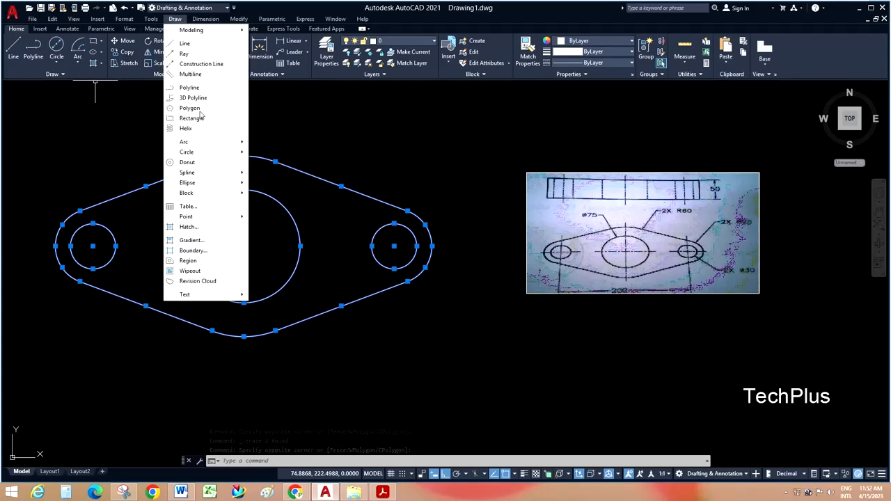
pyautogui.click(187, 260)
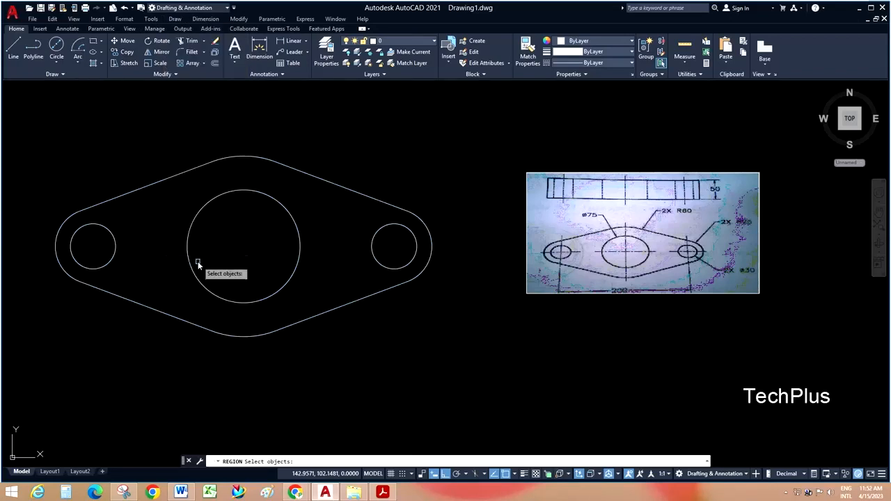
pyautogui.scroll(-2, 286, 213)
pyautogui.click(110, 173)
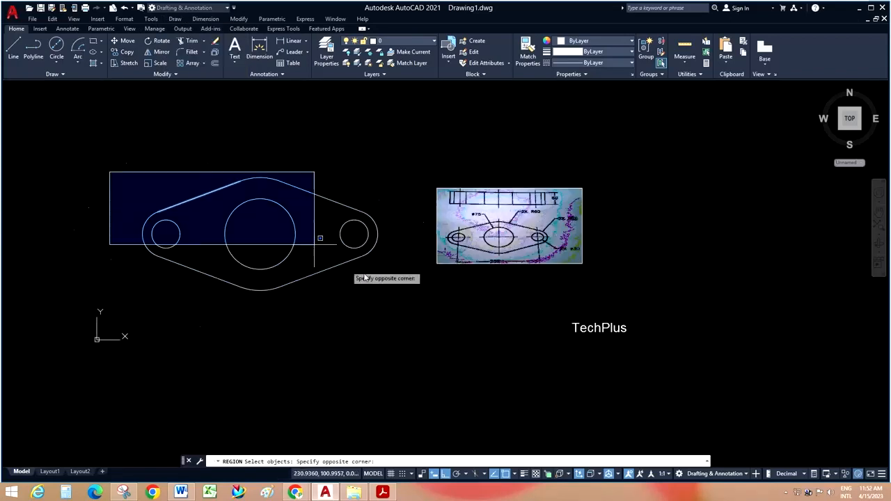
pyautogui.click(391, 300)
pyautogui.press('Return')
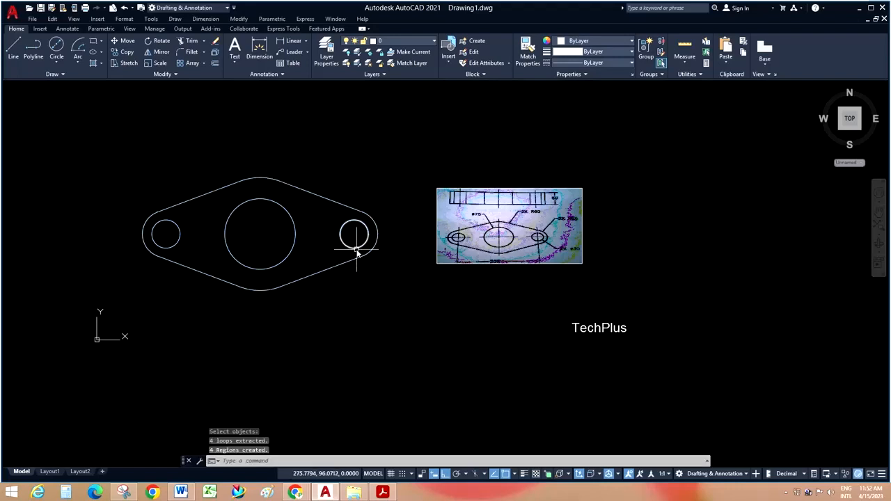
pyautogui.scroll(2, 206, 250)
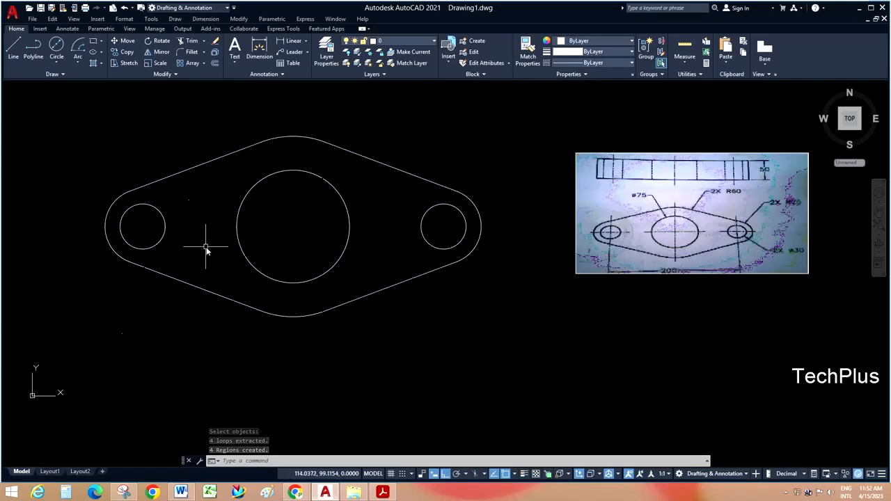
pyautogui.scroll(-1, 208, 252)
pyautogui.scroll(1, 212, 259)
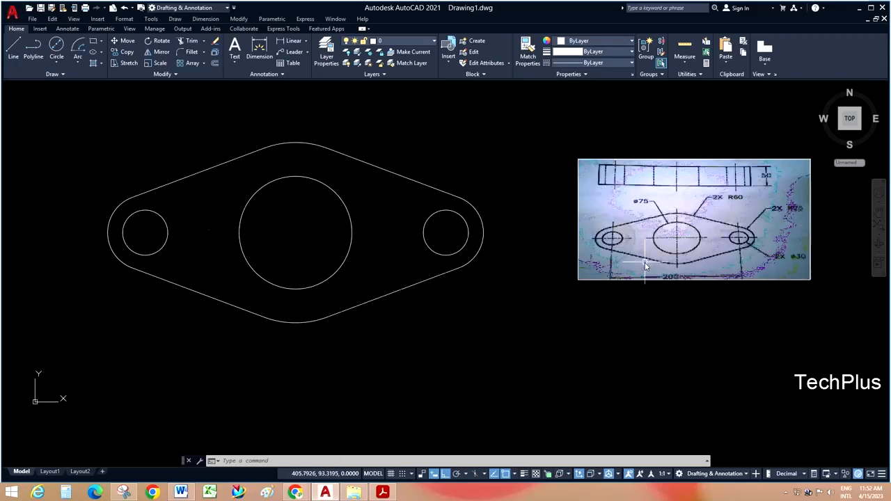
pyautogui.scroll(1, 689, 257)
pyautogui.scroll(-2, 682, 278)
pyautogui.scroll(2, 441, 265)
pyautogui.scroll(-1, 265, 274)
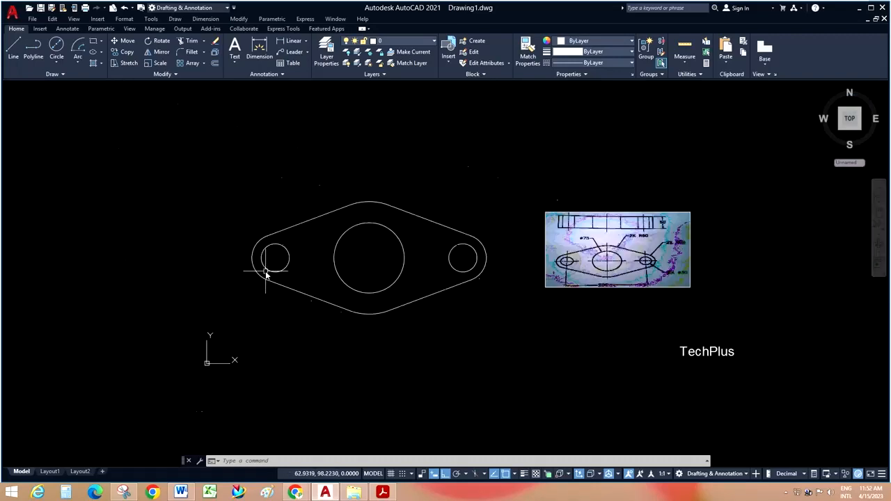
pyautogui.scroll(1, 420, 288)
pyautogui.scroll(-1, 232, 276)
# Step: Add centre marks to the two small end holes and the large central hole
pyautogui.click(205, 19)
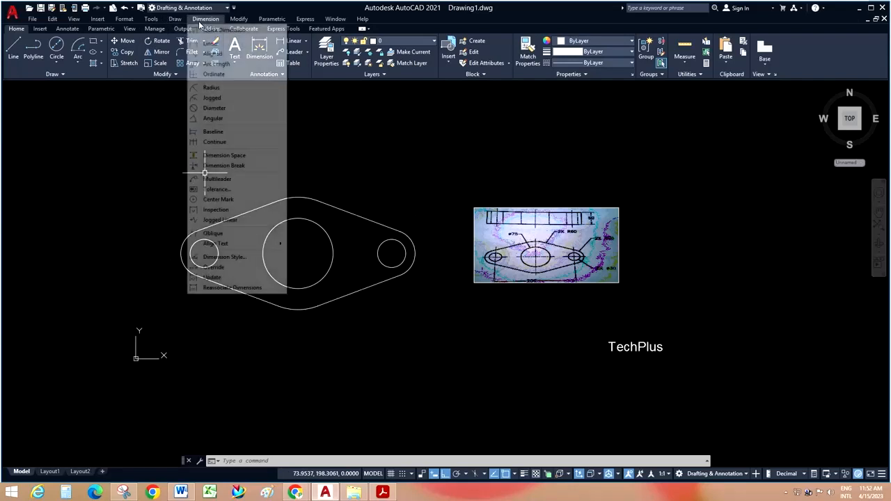
pyautogui.click(218, 199)
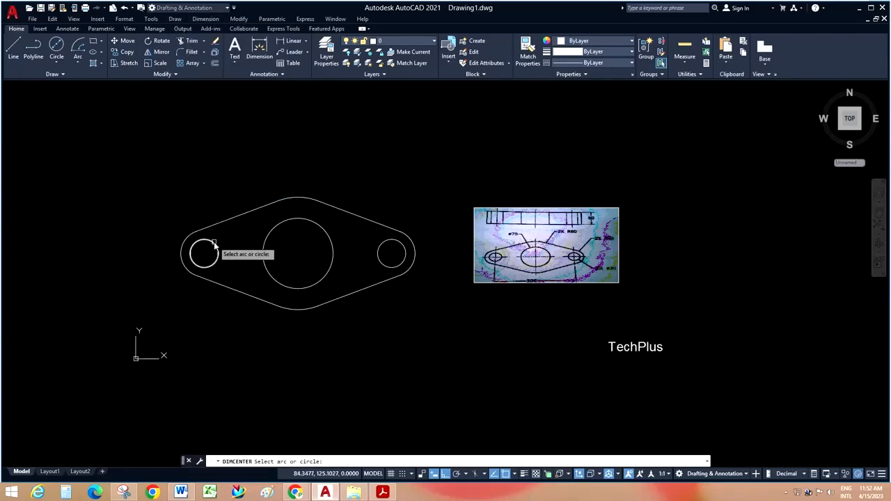
pyautogui.click(203, 254)
pyautogui.rightClick(237, 229)
pyautogui.click(258, 235)
pyautogui.click(290, 222)
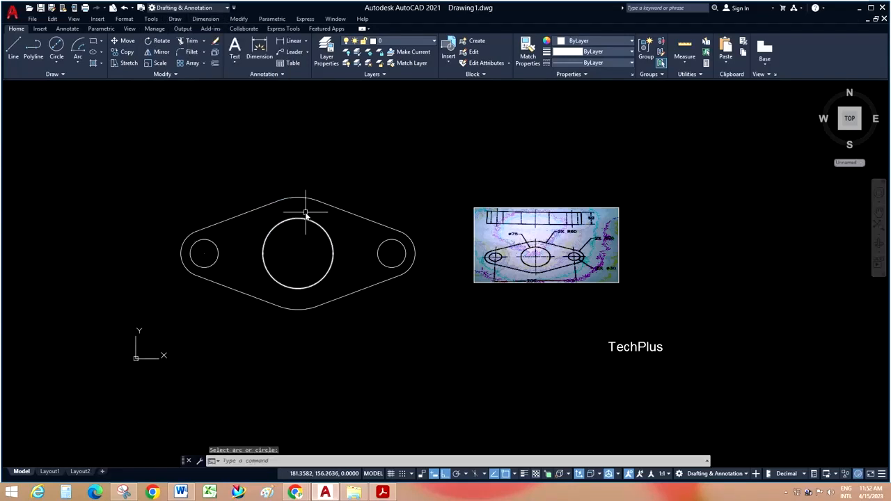
pyautogui.rightClick(304, 214)
pyautogui.click(324, 221)
pyautogui.click(391, 252)
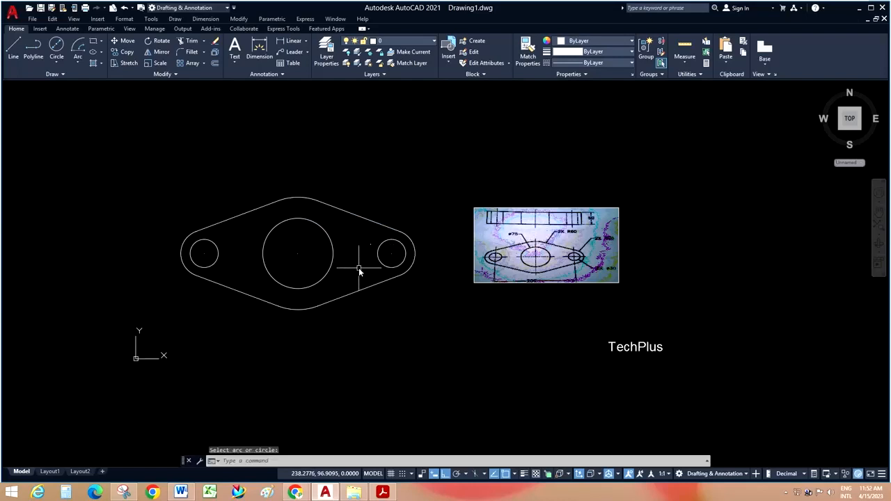
# Step: Measure the centre distance between the two small end holes with a linear dimension, without placing it
pyautogui.scroll(2, 359, 272)
pyautogui.scroll(-1, 380, 327)
pyautogui.scroll(1, 307, 317)
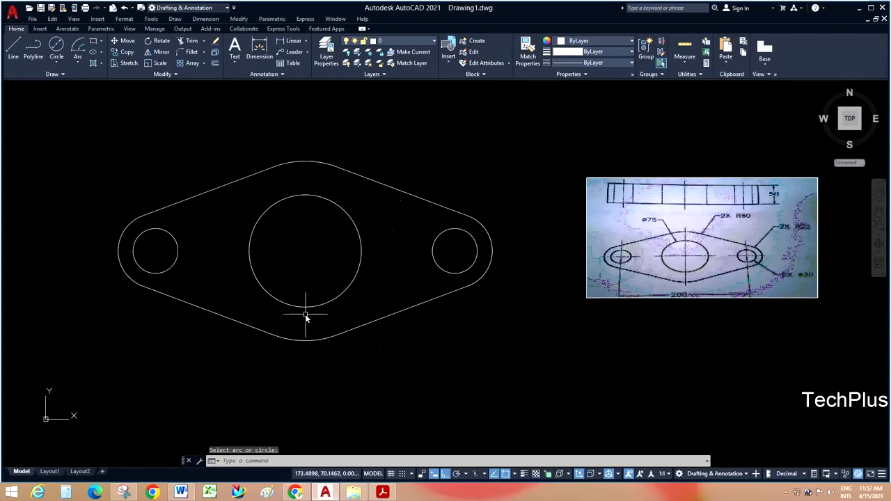
pyautogui.click(293, 42)
pyautogui.click(155, 252)
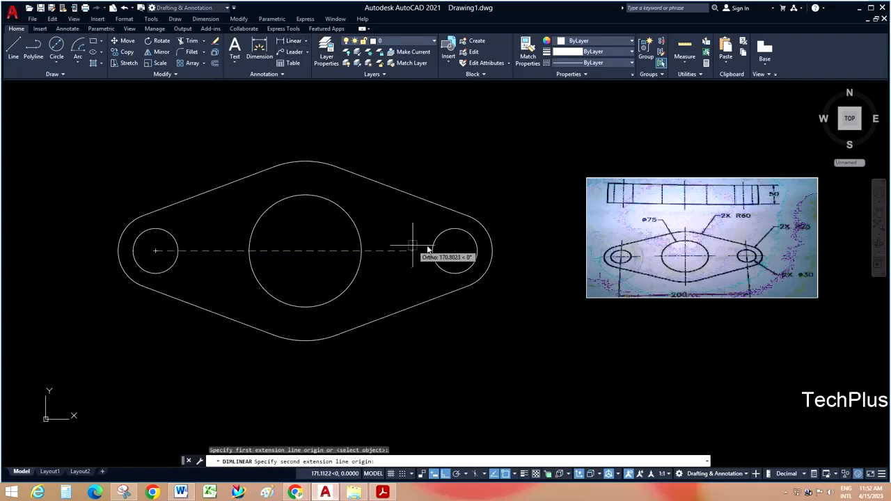
pyautogui.click(455, 251)
pyautogui.press('Escape')
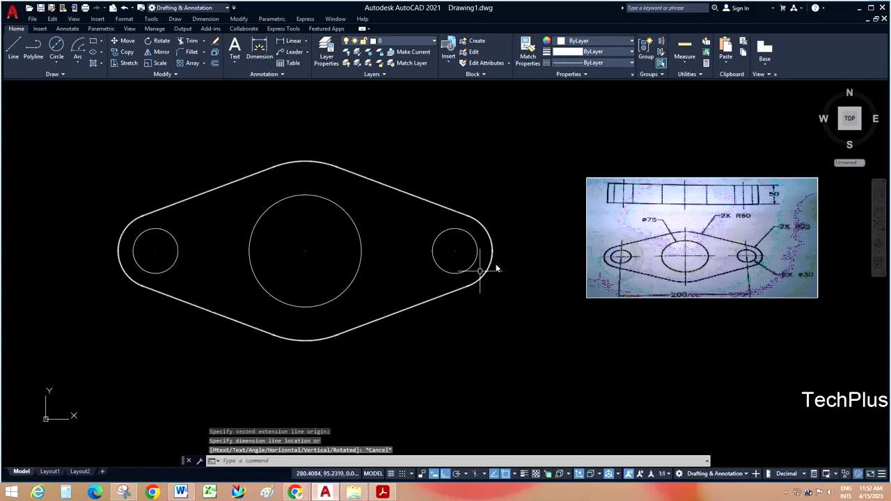
# Step: Erase the reference image and switch the drawing to the SW Isometric view
pyautogui.click(608, 232)
pyautogui.press('Delete')
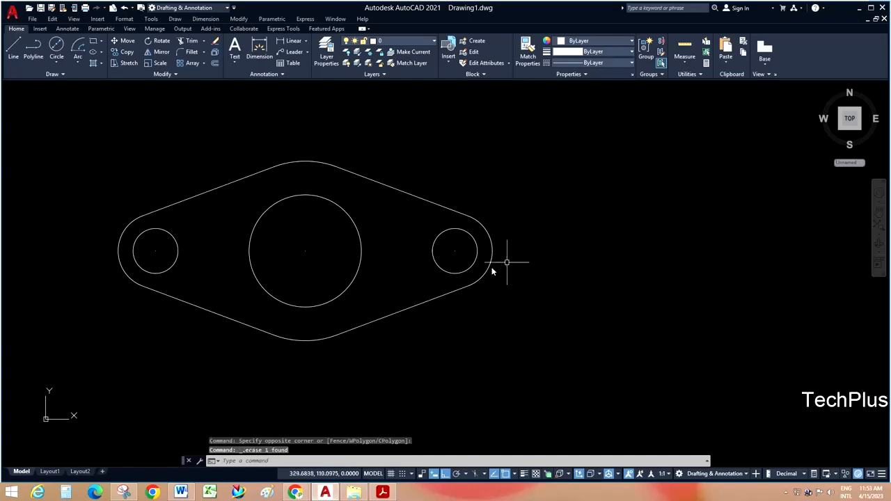
pyautogui.scroll(-3, 364, 252)
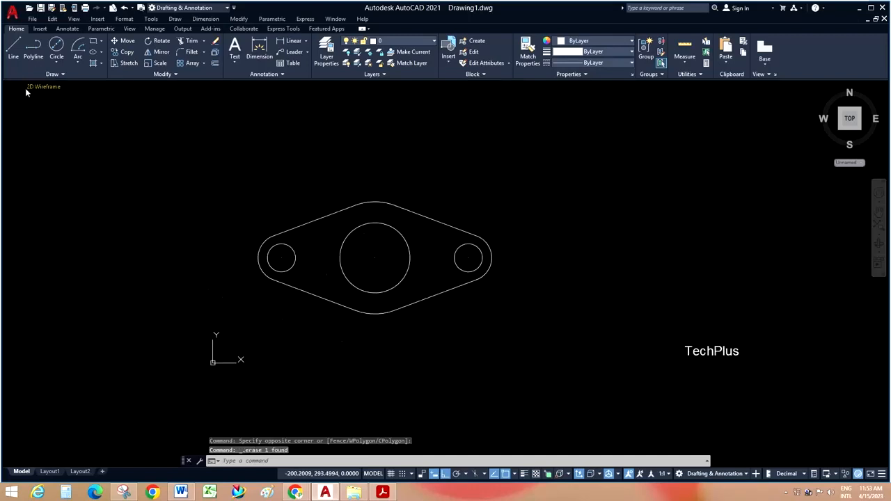
pyautogui.click(17, 89)
pyautogui.click(60, 172)
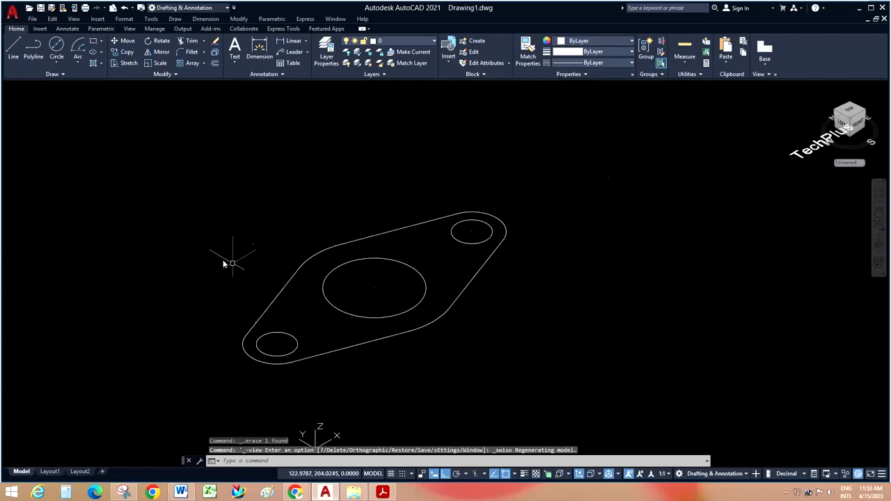
# Step: Copy the whole plate twice along the X axis, placing the farther copy about 629 units from the original
pyautogui.click(165, 211)
pyautogui.click(547, 403)
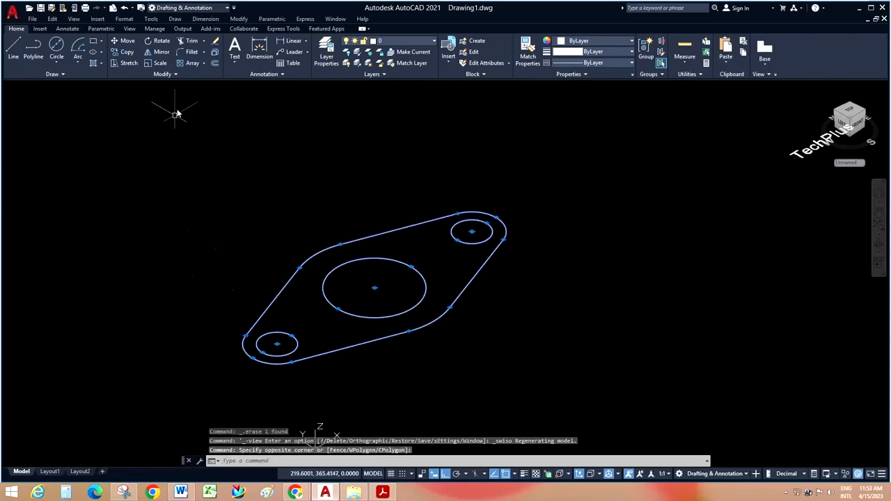
pyautogui.click(126, 56)
pyautogui.scroll(-2, 76, 262)
pyautogui.click(361, 255)
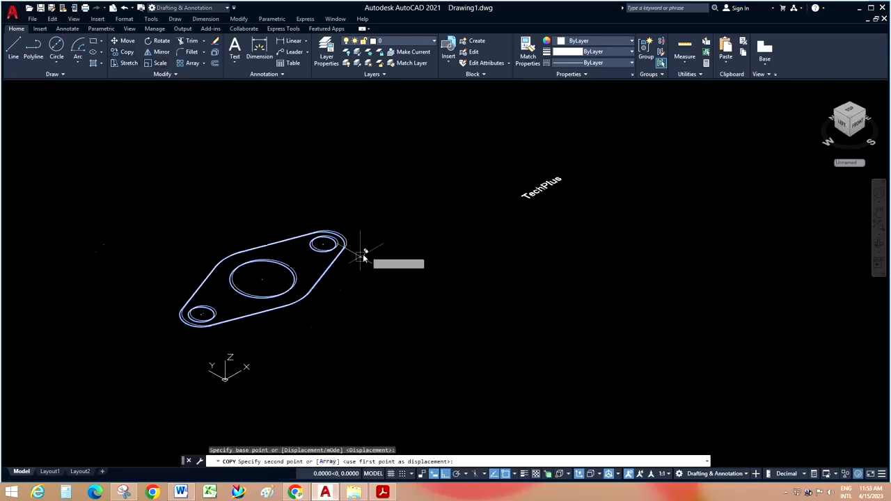
pyautogui.click(512, 136)
pyautogui.scroll(-2, 351, 309)
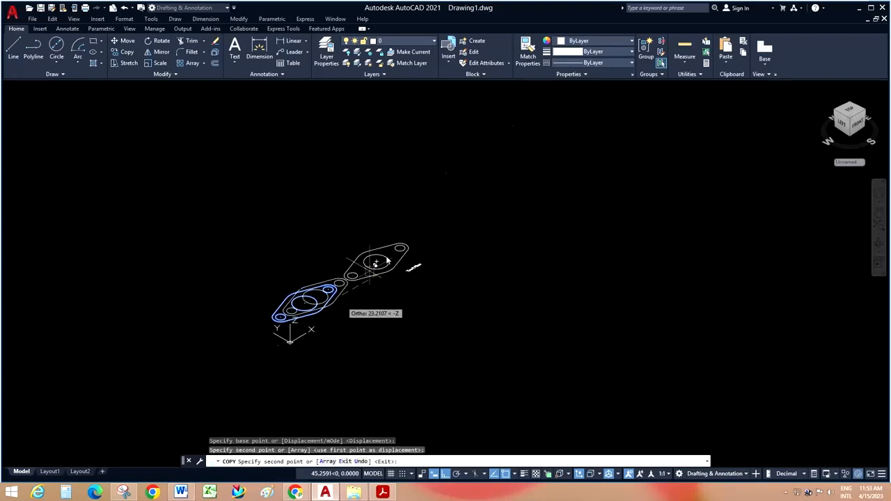
pyautogui.scroll(2, 388, 263)
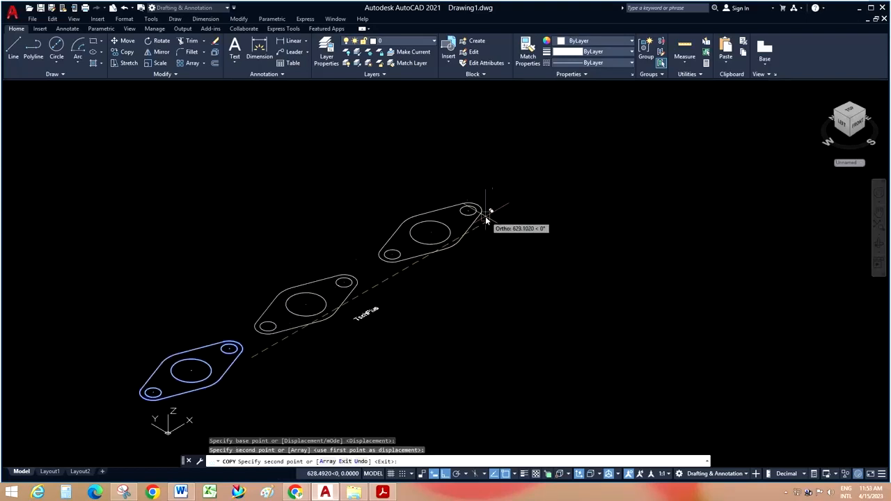
pyautogui.click(479, 218)
pyautogui.press('Escape')
# Step: Copy the "TechPlus" text and paste it beside the original plate and beside the farthest copy
pyautogui.scroll(-2, 390, 268)
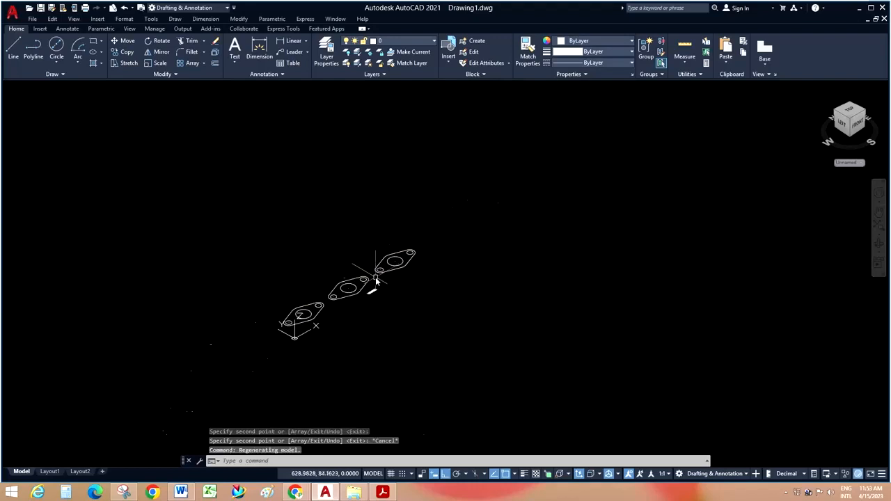
pyautogui.scroll(2, 346, 304)
pyautogui.scroll(2, 497, 274)
pyautogui.scroll(-2, 543, 258)
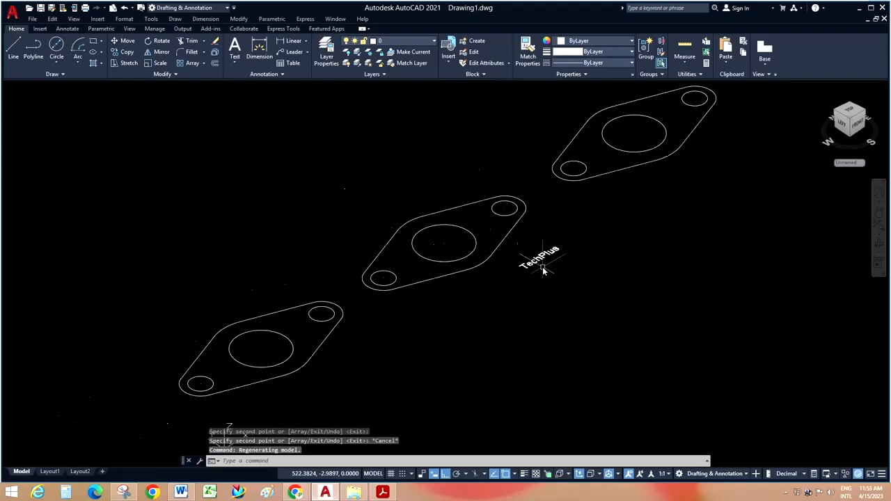
pyautogui.scroll(2, 556, 252)
pyautogui.click(589, 220)
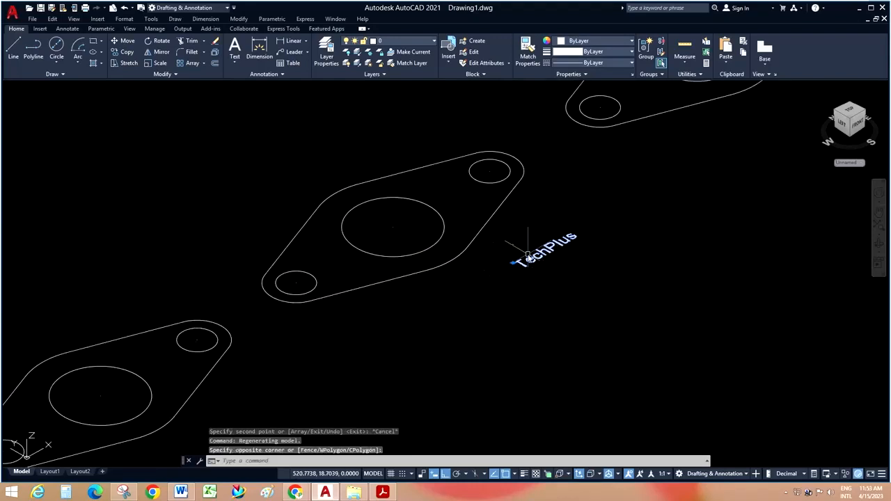
pyautogui.click(530, 258)
pyautogui.hotkey('ctrl', 'c')
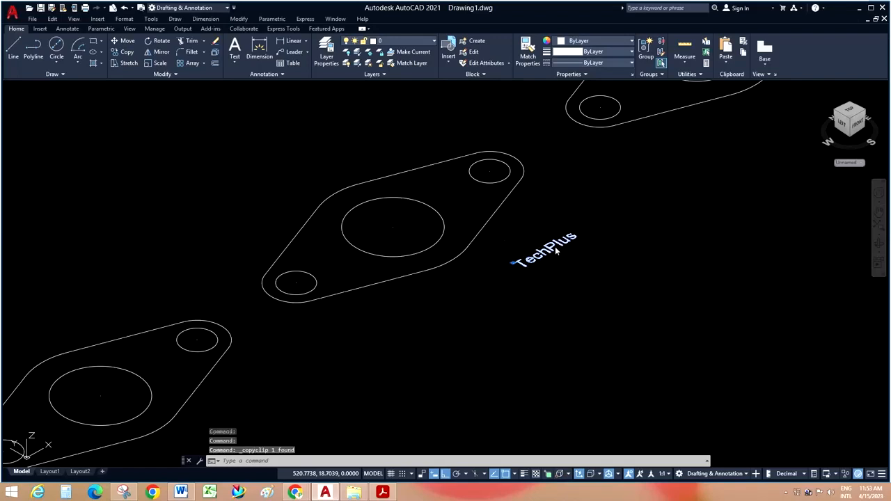
pyautogui.hotkey('ctrl', 'v')
pyautogui.scroll(-3, 601, 231)
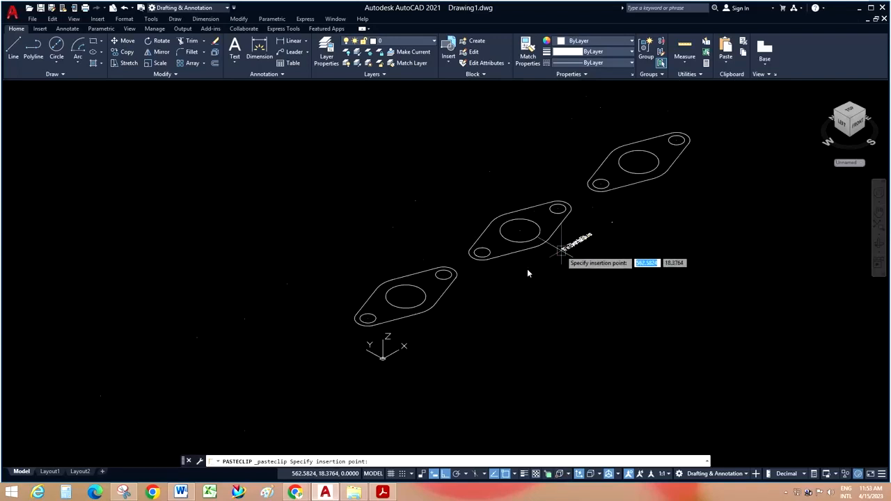
pyautogui.click(437, 331)
pyautogui.hotkey('ctrl', 'v')
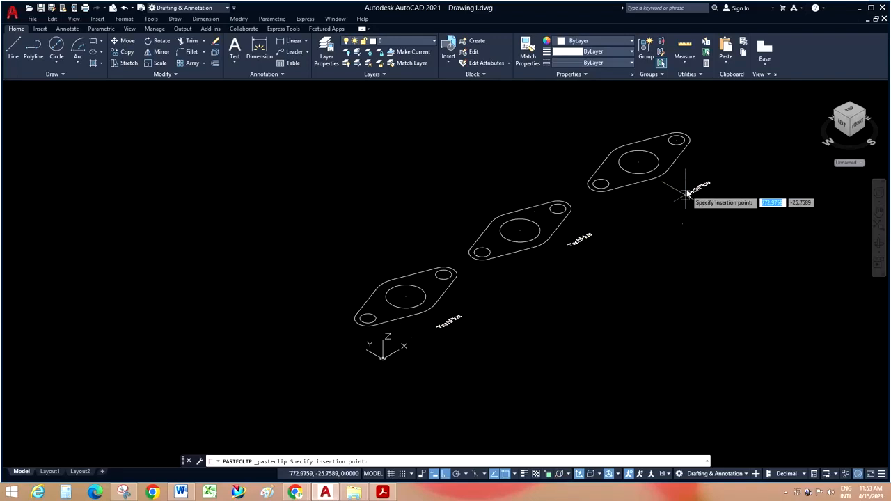
pyautogui.click(674, 182)
# Step: Extrude the outer outline of the original flange plate to a height of 30
pyautogui.scroll(4, 448, 332)
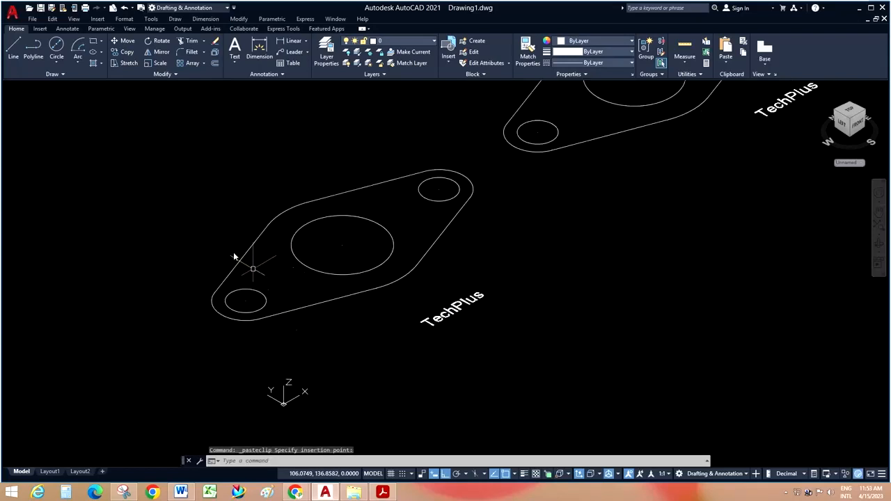
pyautogui.write('EX')
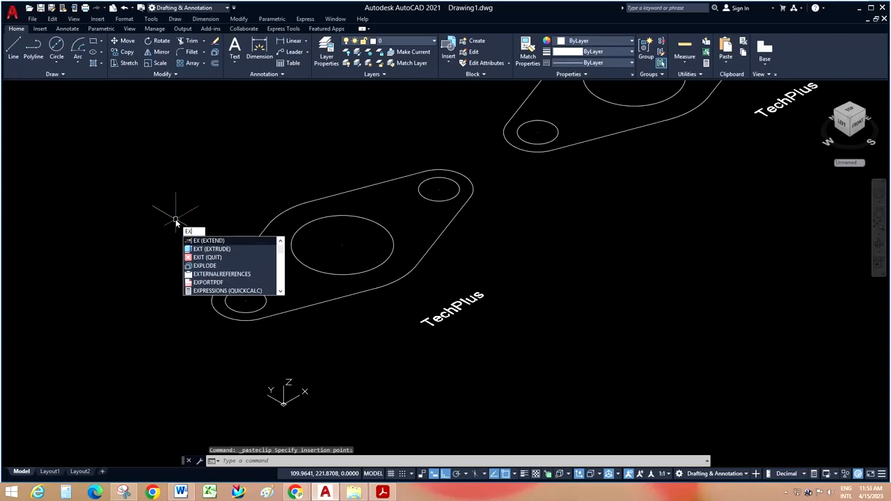
pyautogui.write('T')
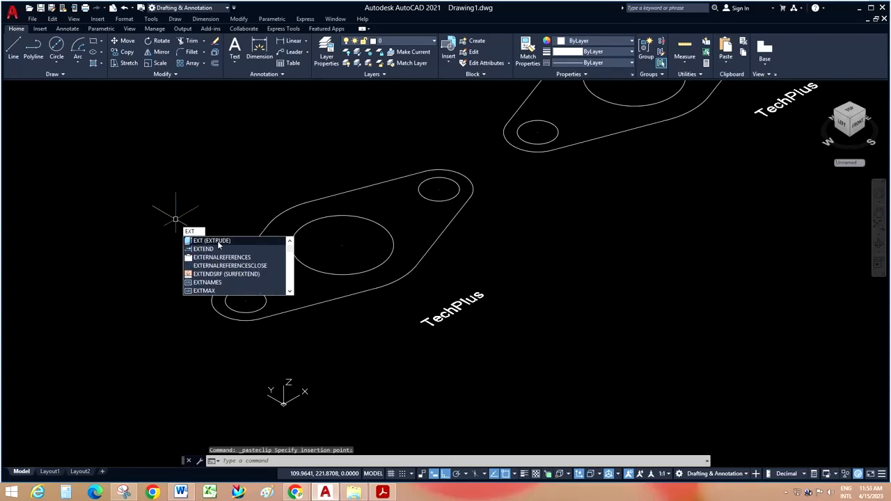
pyautogui.click(174, 18)
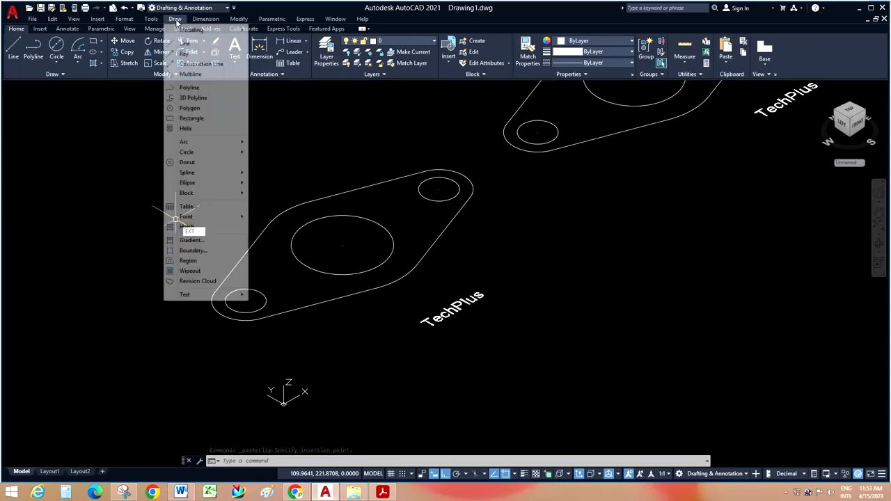
pyautogui.moveTo(227, 30)
pyautogui.click(287, 118)
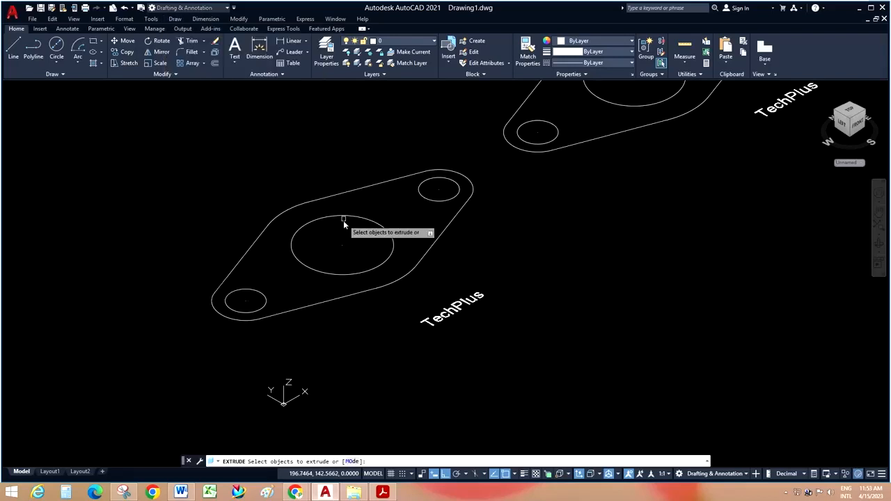
pyautogui.click(419, 264)
pyautogui.rightClick(456, 266)
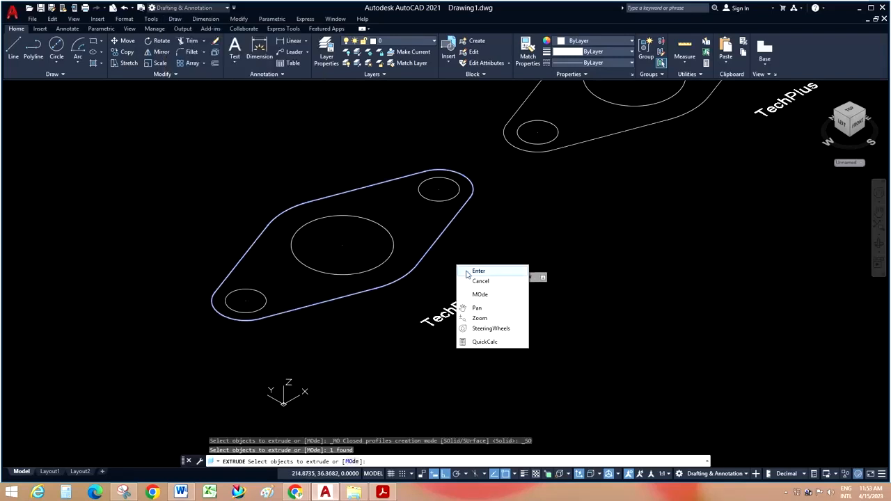
pyautogui.click(471, 273)
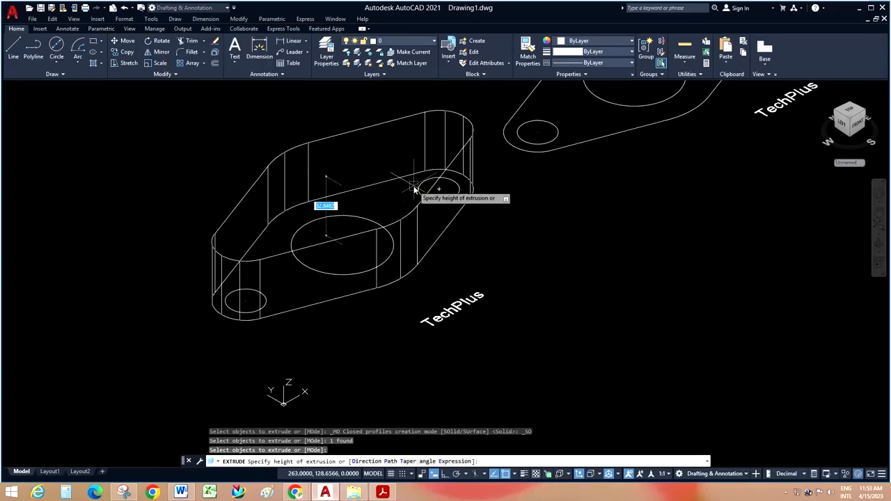
pyautogui.write('30')
pyautogui.press('Return')
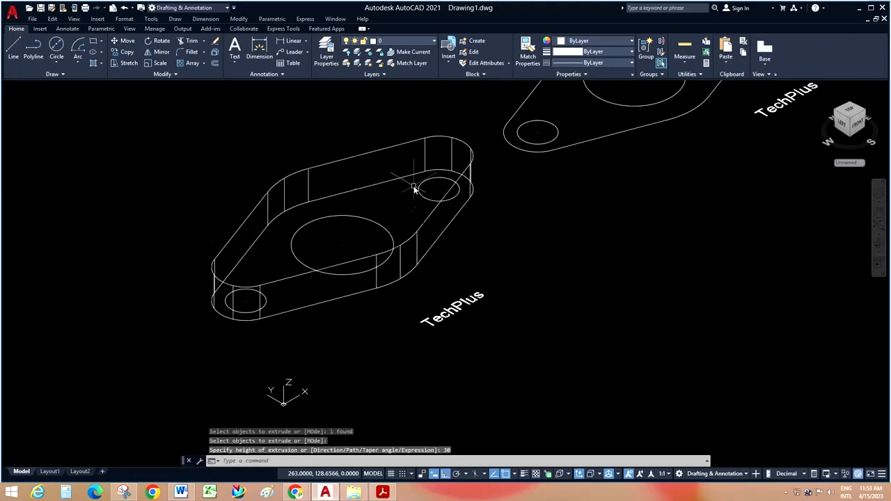
# Step: Extrude the large centre circle and the two small end circles of the original plate to a height of 40
pyautogui.rightClick(475, 204)
pyautogui.click(501, 210)
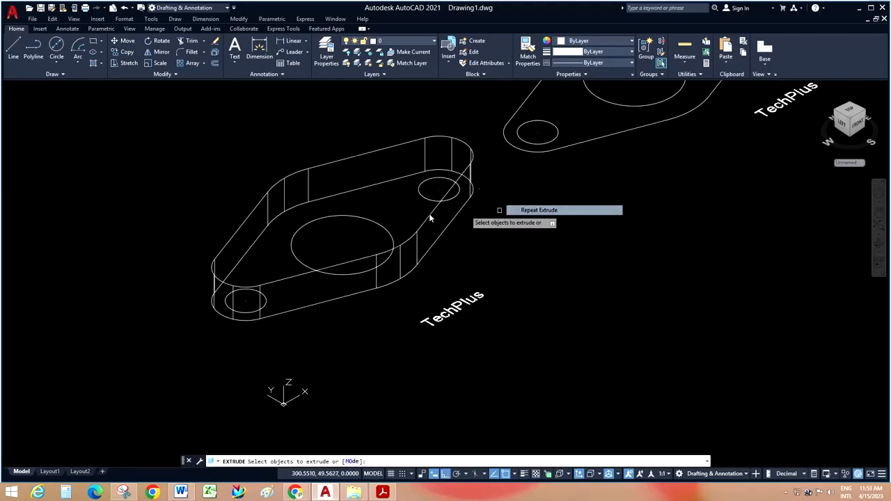
pyautogui.click(249, 293)
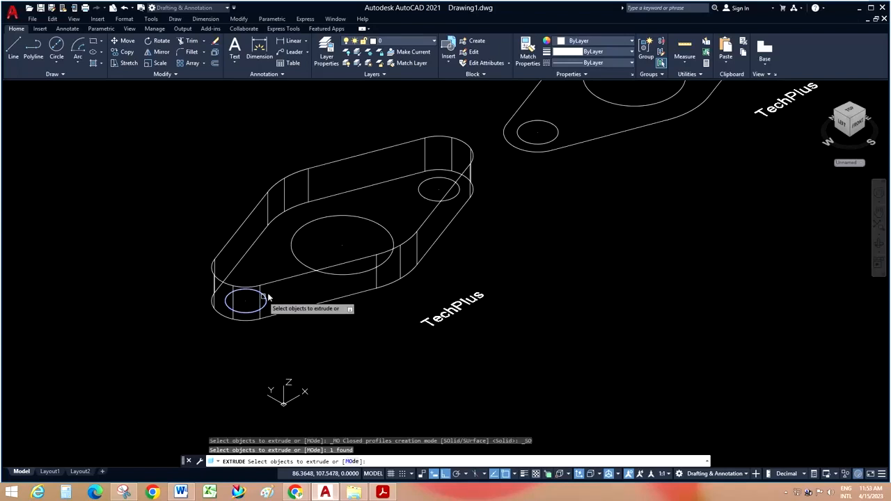
pyautogui.click(294, 263)
pyautogui.click(425, 198)
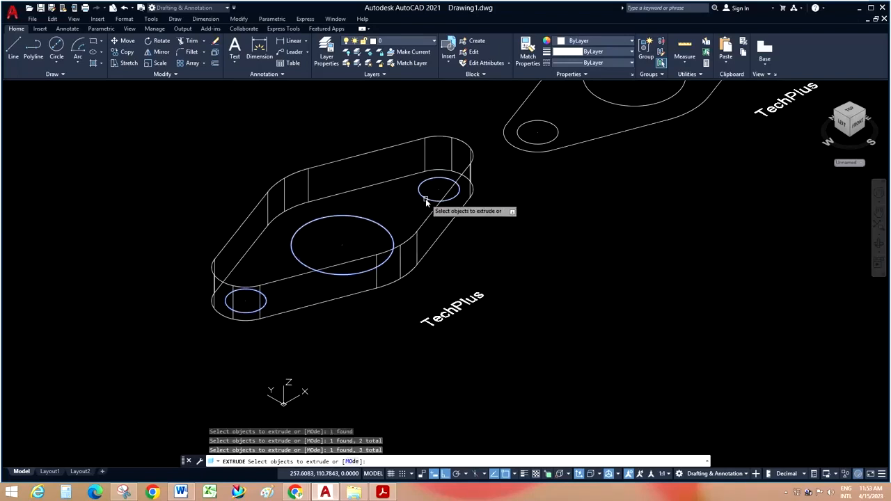
pyautogui.rightClick(391, 201)
pyautogui.click(410, 207)
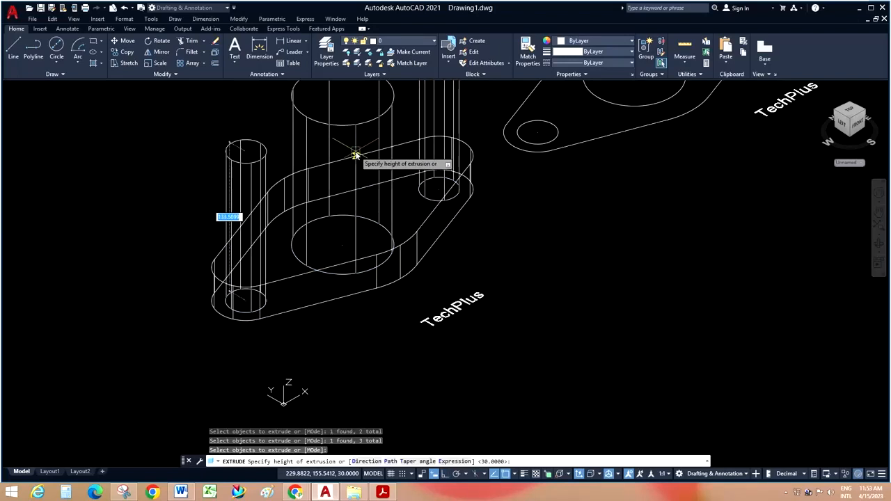
pyautogui.write('40')
pyautogui.press('Return')
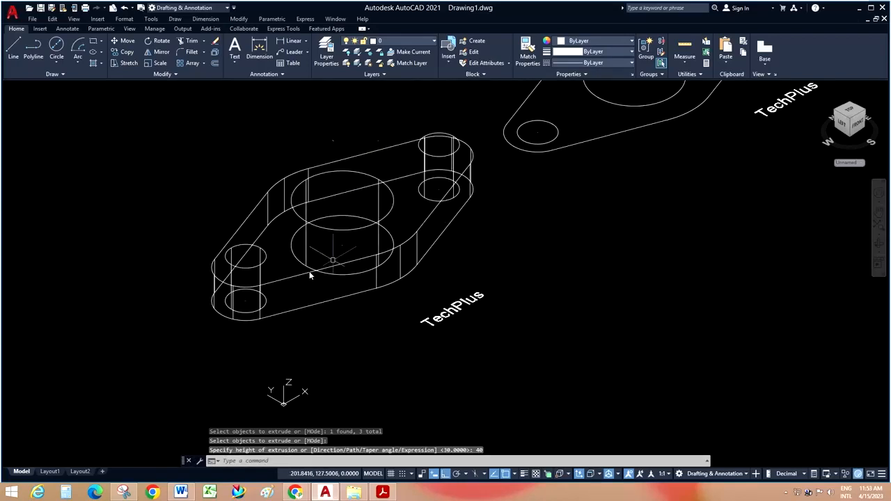
pyautogui.scroll(-3, 308, 272)
pyautogui.scroll(4, 436, 197)
pyautogui.rightClick(536, 174)
pyautogui.click(554, 180)
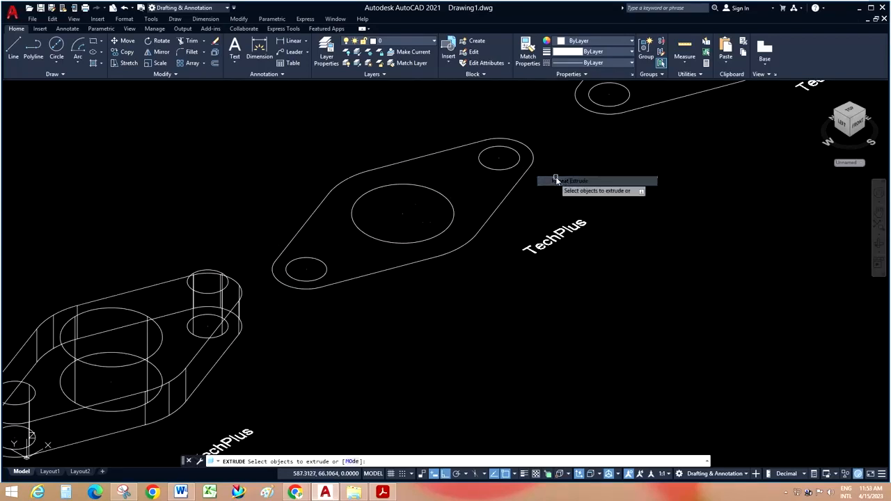
pyautogui.scroll(-2, 428, 295)
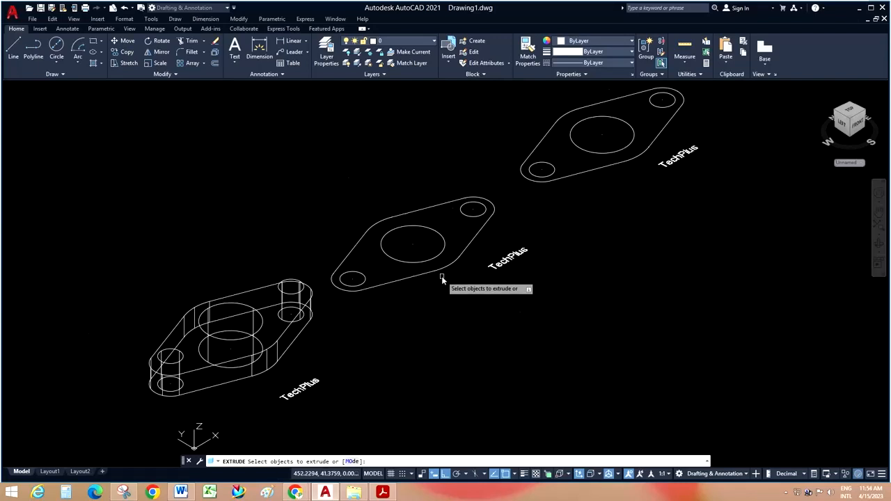
pyautogui.press('Escape')
# Step: Erase the two flat plate copies together with their "TechPlus" texts
pyautogui.scroll(-2, 298, 329)
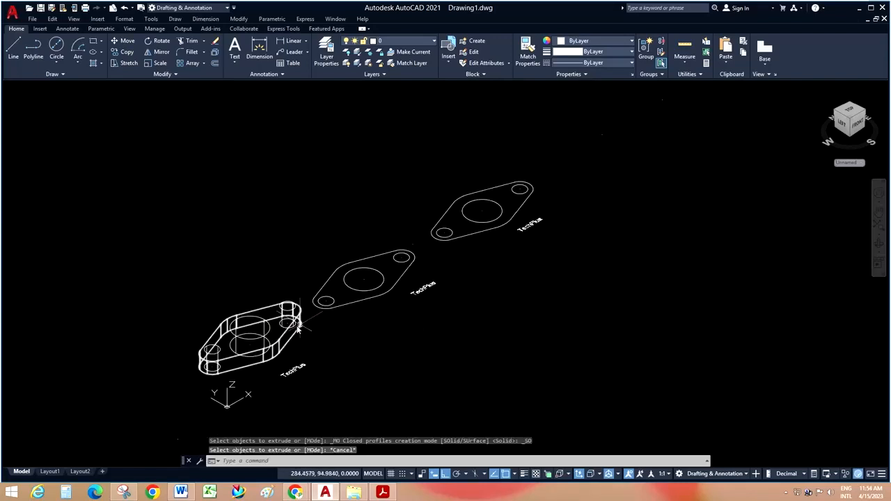
pyautogui.click(313, 138)
pyautogui.click(587, 332)
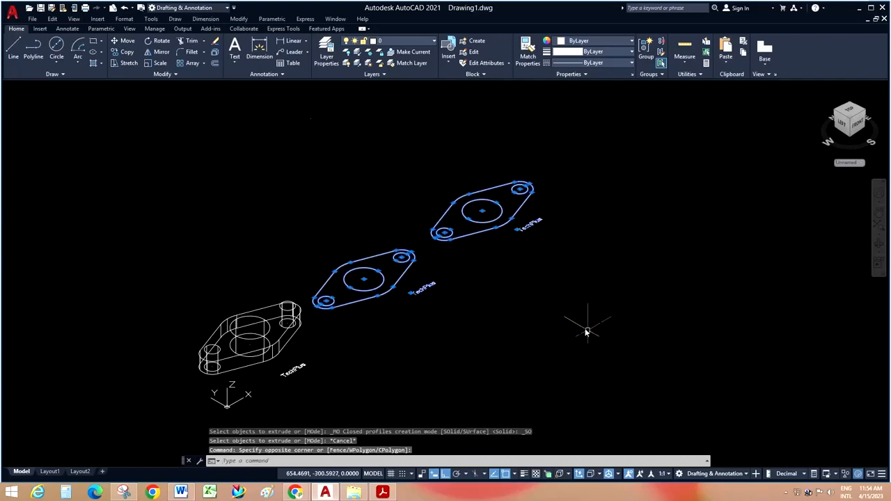
pyautogui.press('Delete')
# Step: Copy the extruded plate and its "TechPlus" text twice along the X axis, placing the farther copy about 650 units away
pyautogui.click(332, 281)
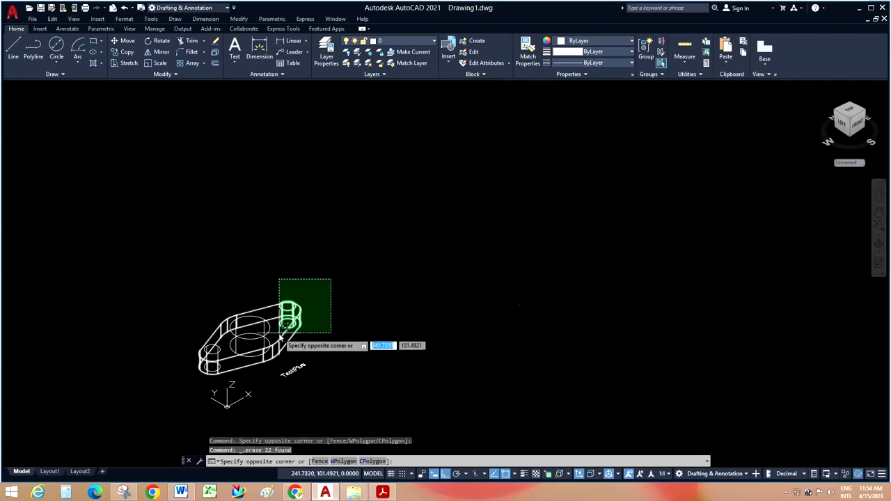
pyautogui.click(279, 340)
pyautogui.click(145, 231)
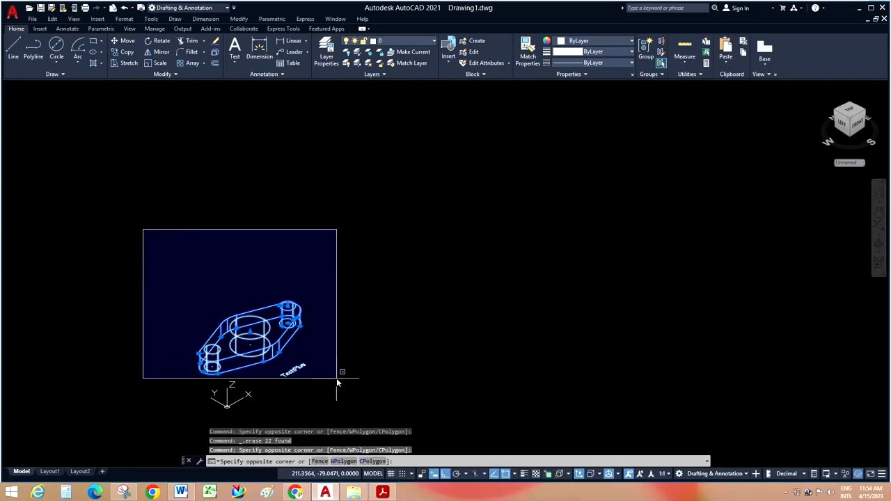
pyautogui.click(336, 378)
pyautogui.click(125, 53)
pyautogui.click(353, 359)
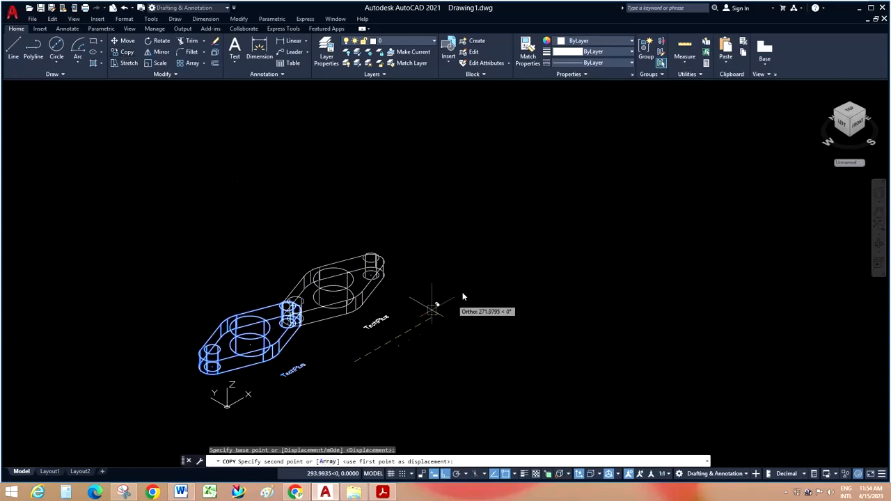
pyautogui.click(465, 289)
pyautogui.click(572, 203)
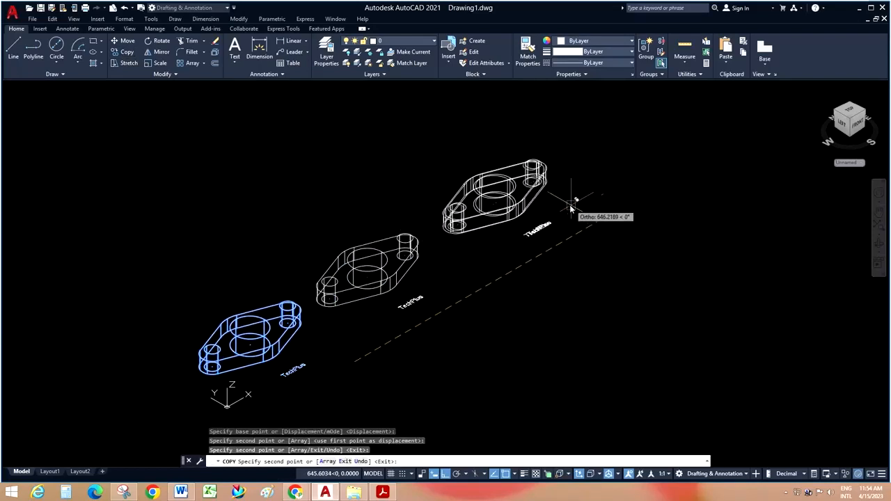
pyautogui.press('Escape')
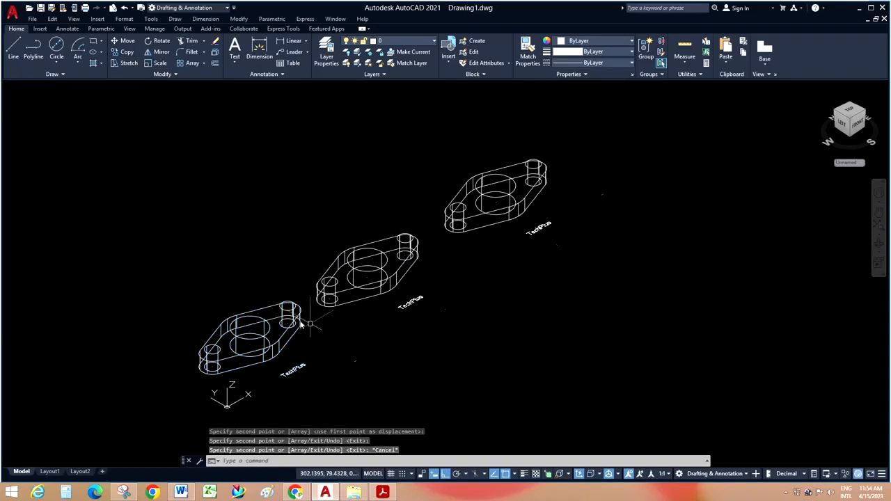
# Step: Display the model in the Shaded visual style
pyautogui.click(68, 86)
pyautogui.click(104, 151)
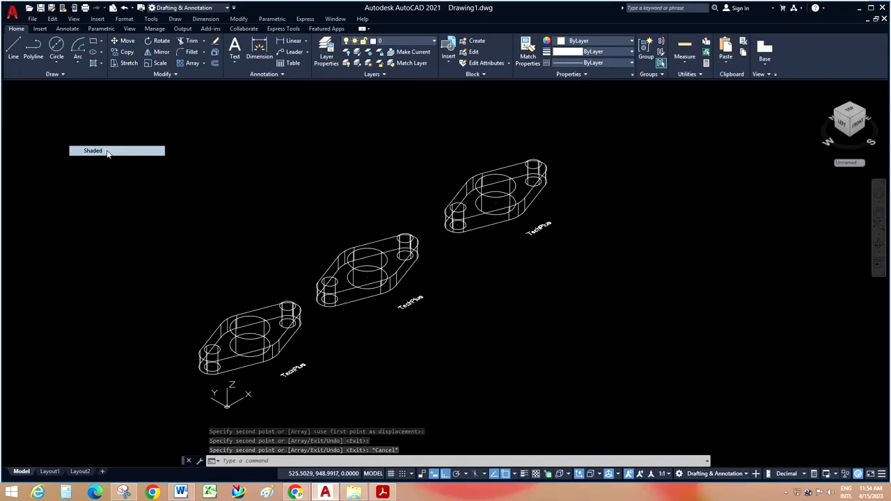
pyautogui.scroll(2, 226, 376)
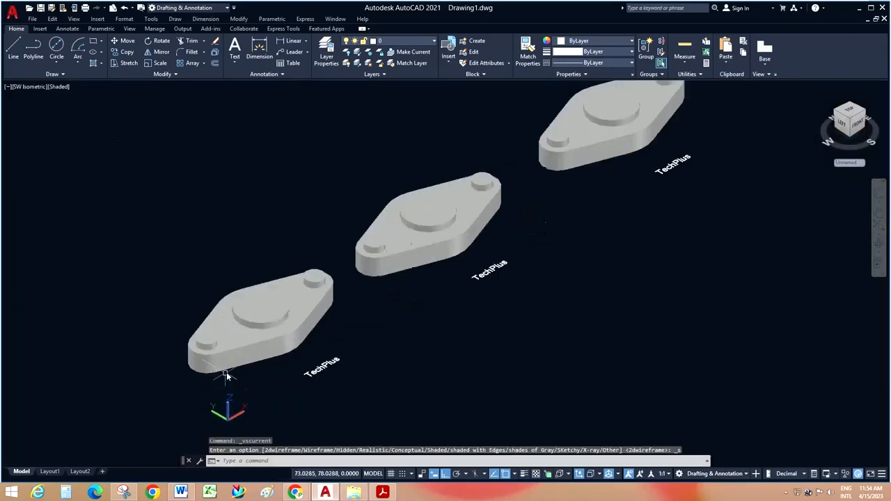
# Step: Colour the bodies of the original plate and the middle copy blue (39,118,187)
pyautogui.click(265, 346)
pyautogui.click(586, 44)
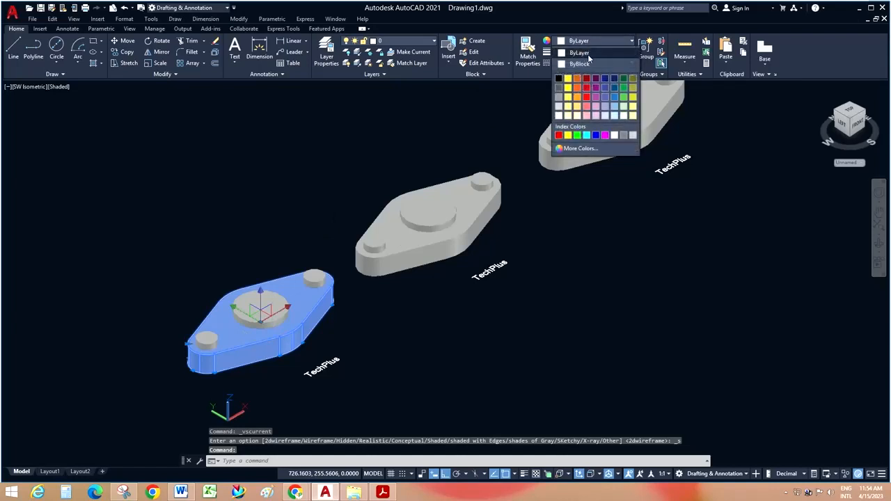
pyautogui.click(605, 135)
pyautogui.click(479, 217)
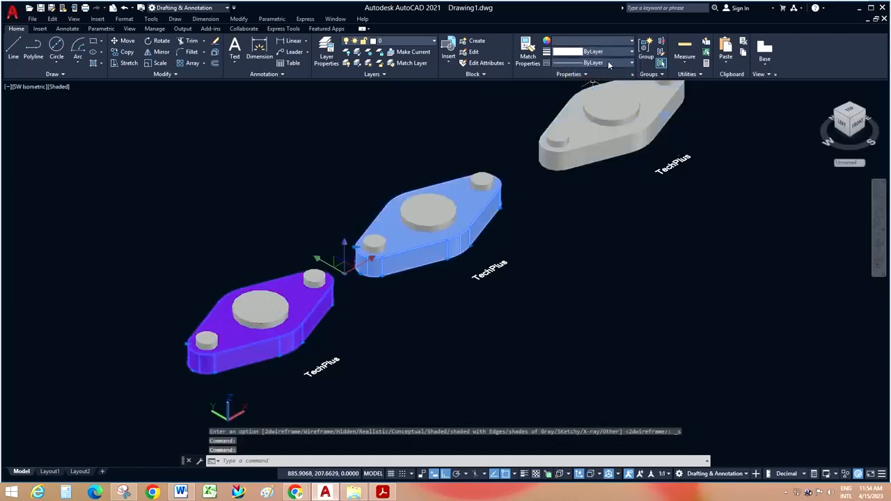
pyautogui.click(587, 42)
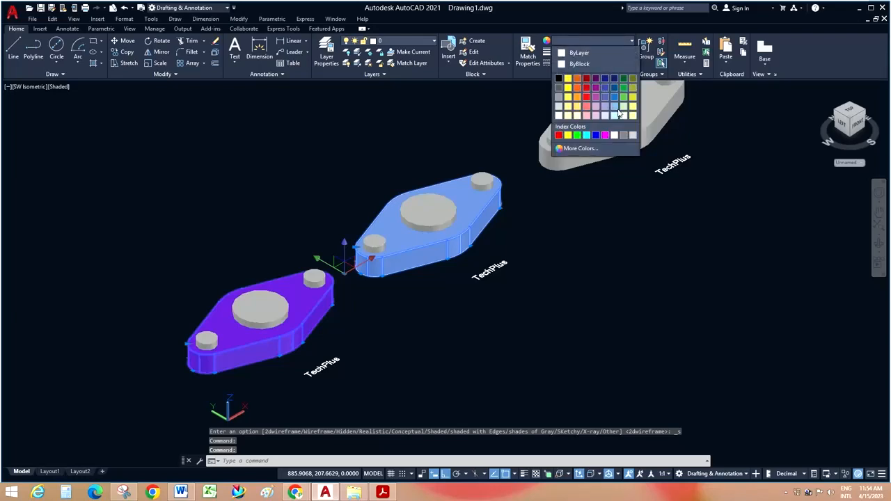
pyautogui.press('Escape')
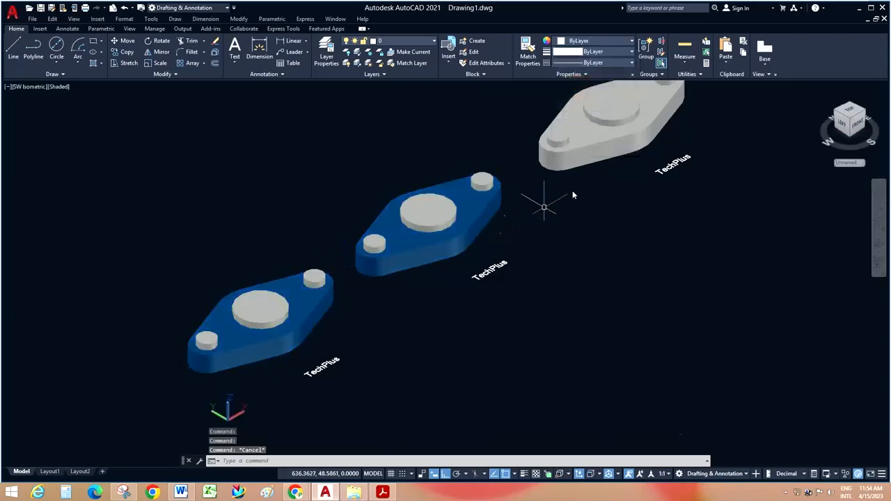
# Step: Colour the body of the farthest plate copy purple
pyautogui.click(593, 147)
pyautogui.click(591, 46)
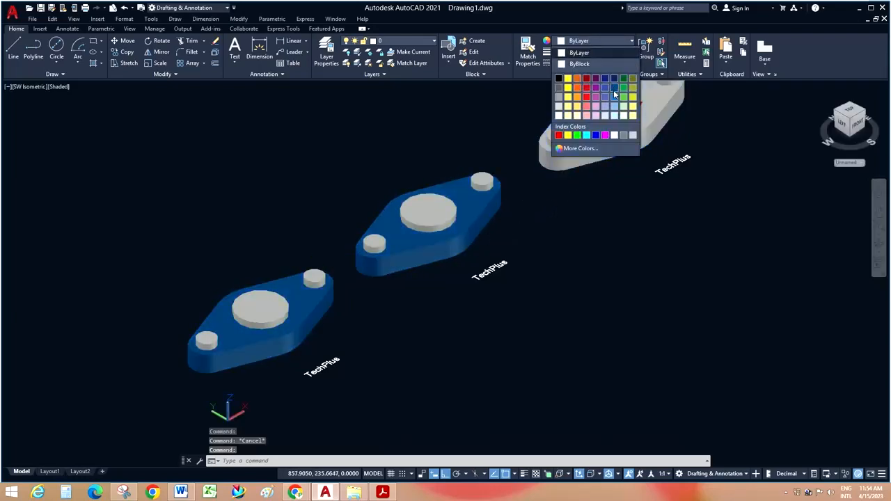
pyautogui.click(602, 133)
pyautogui.press('Escape')
# Step: Colour the body of the middle plate copy orange (242,103,34)
pyautogui.click(475, 231)
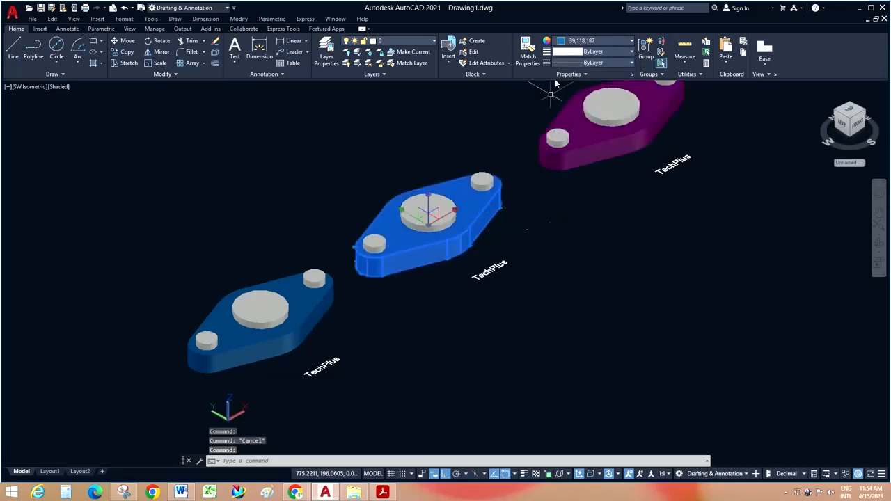
pyautogui.click(595, 42)
pyautogui.click(578, 90)
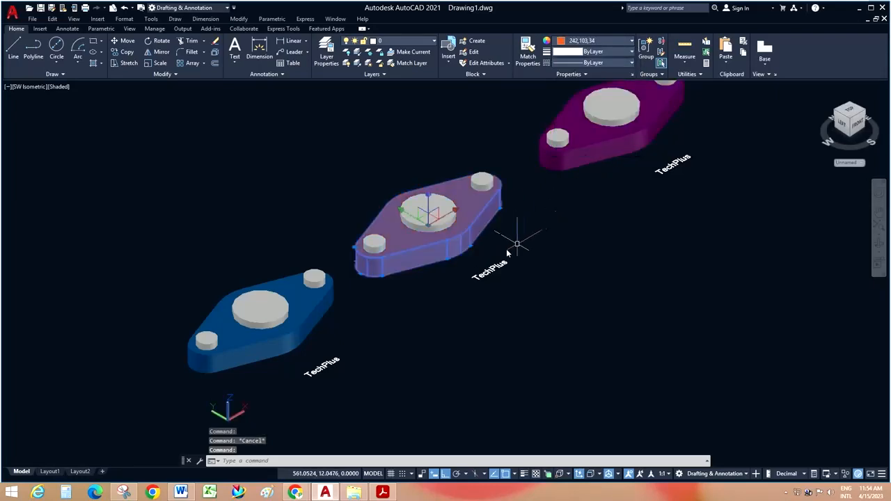
pyautogui.press('Escape')
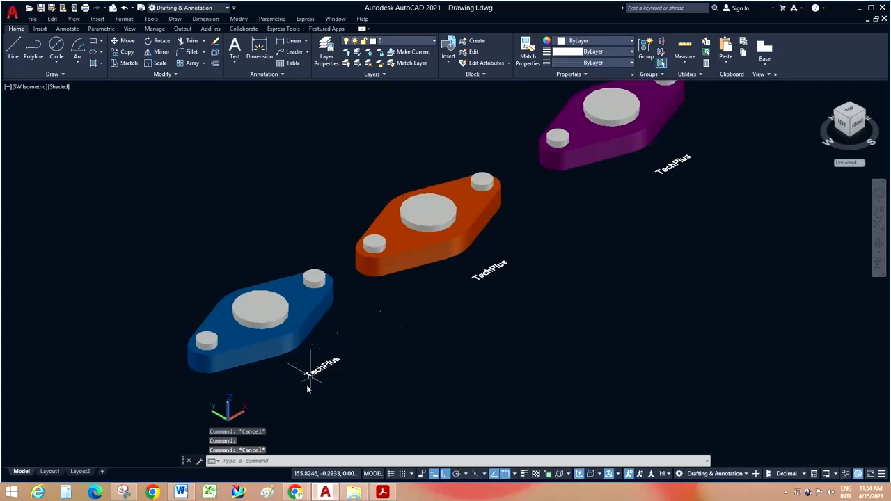
pyautogui.scroll(1, 308, 384)
pyautogui.click(175, 18)
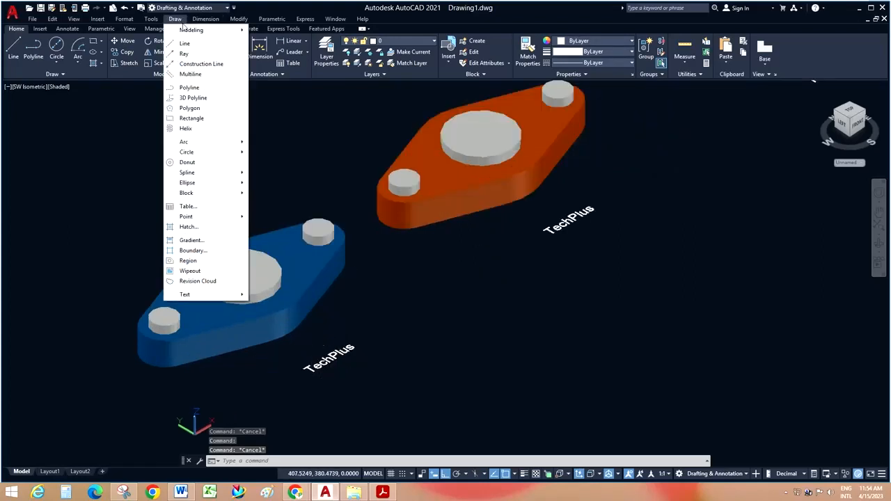
pyautogui.moveTo(187, 32)
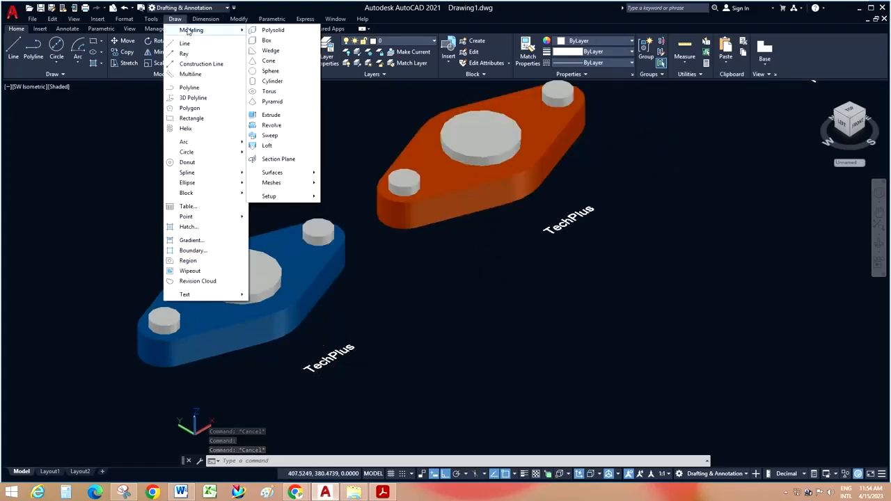
pyautogui.click(238, 20)
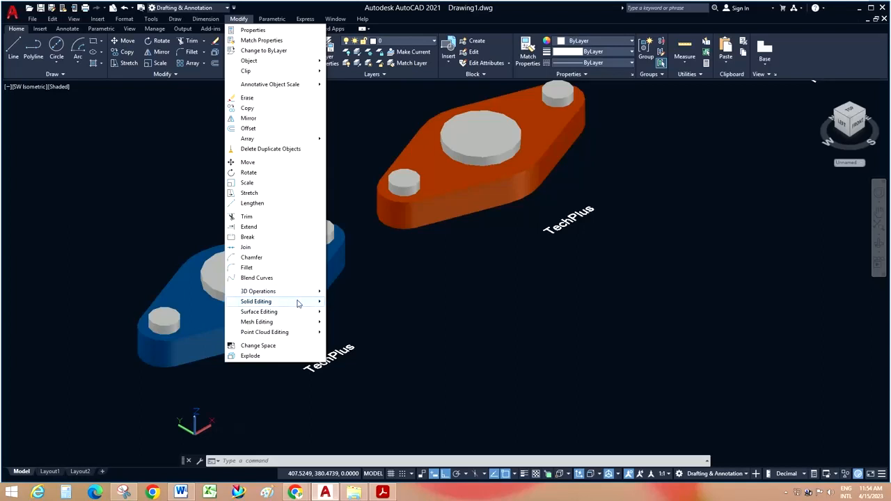
pyautogui.moveTo(297, 303)
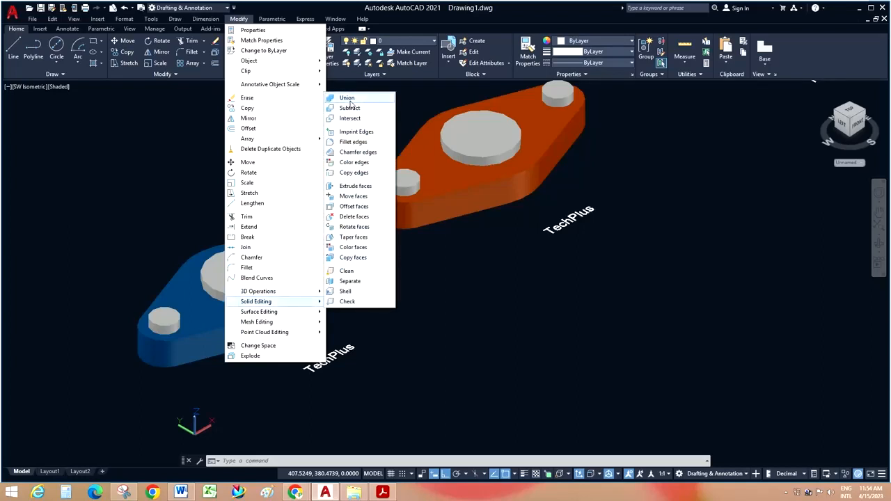
pyautogui.click(456, 338)
pyautogui.click(377, 351)
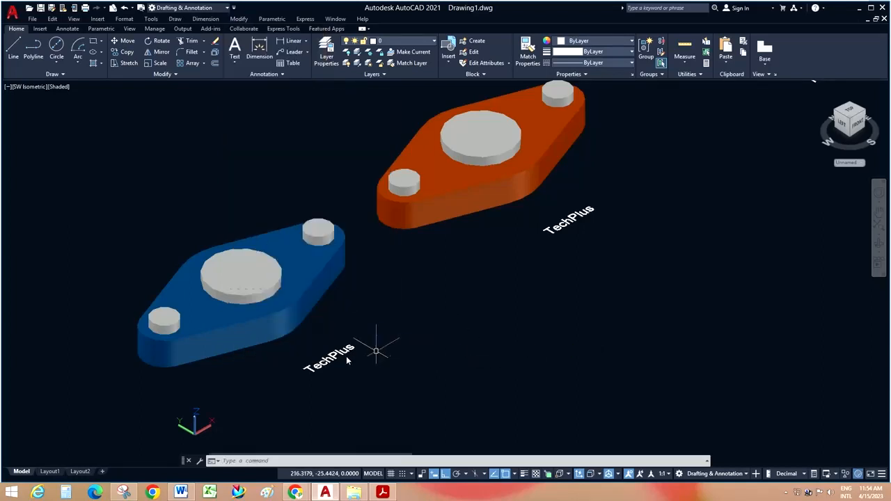
# Step: Change the text label beside the blue plate to "Union"
pyautogui.doubleClick(327, 363)
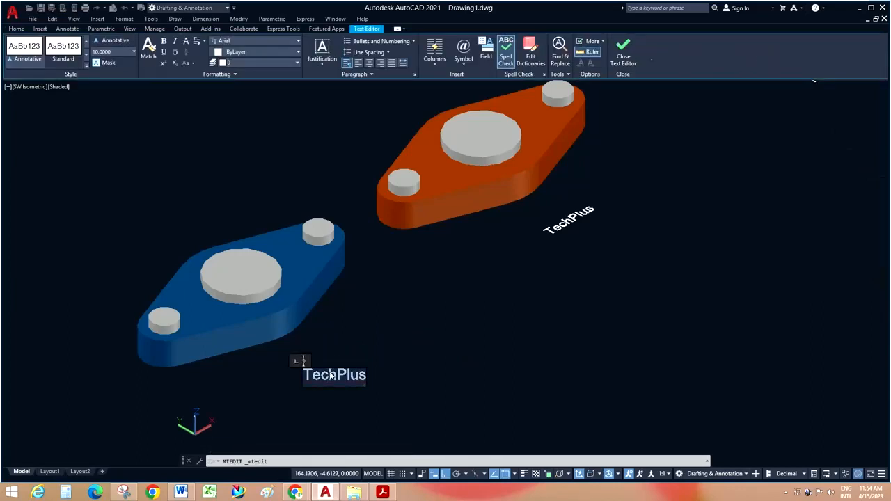
pyautogui.write('Union')
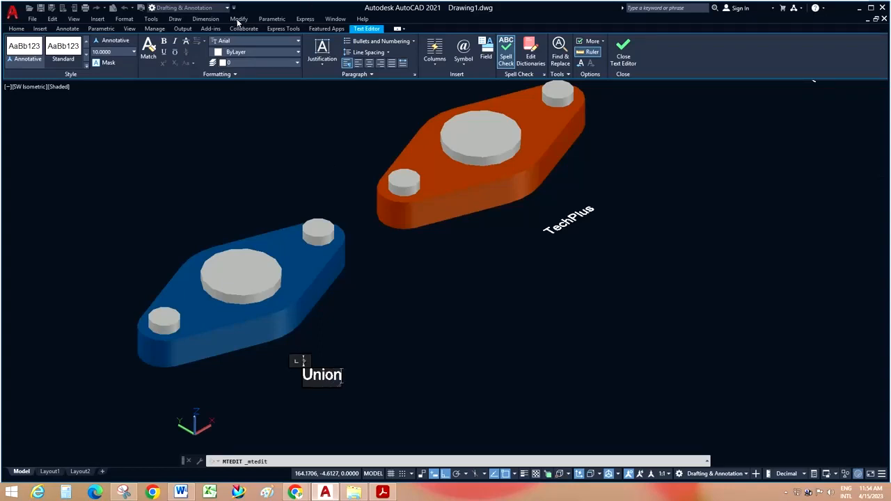
pyautogui.click(306, 175)
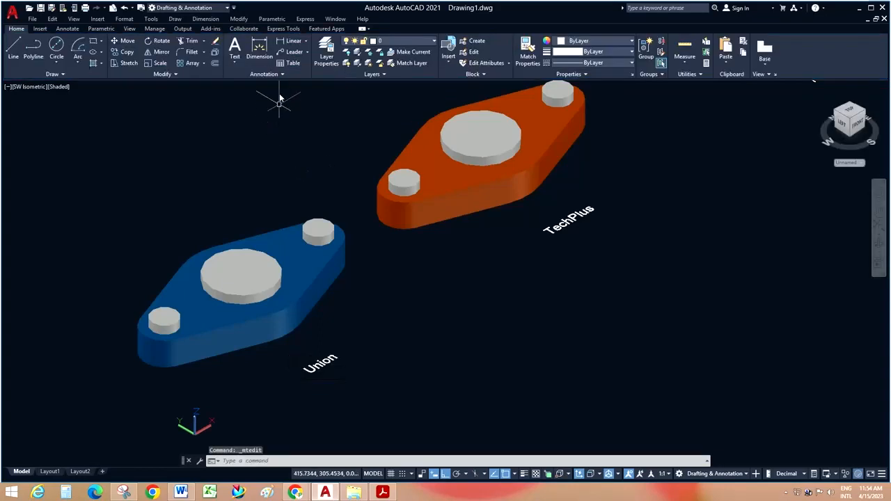
pyautogui.click(239, 19)
pyautogui.moveTo(288, 302)
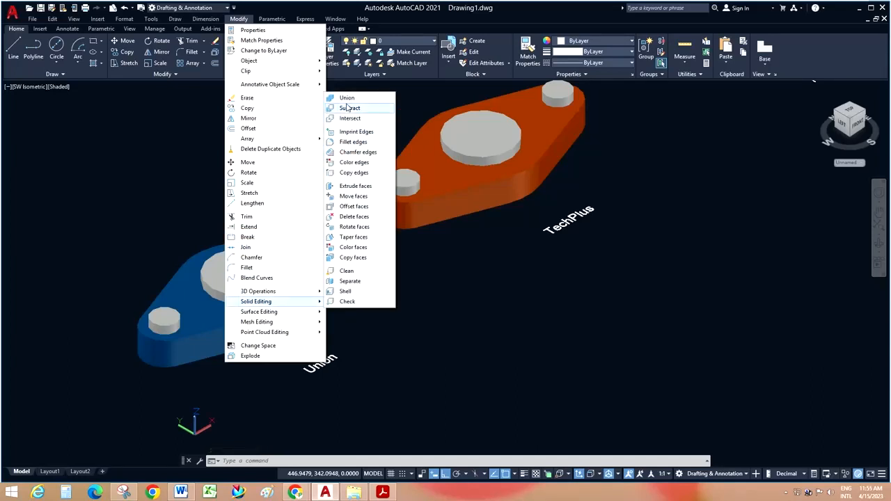
pyautogui.click(431, 299)
pyautogui.scroll(4, 310, 368)
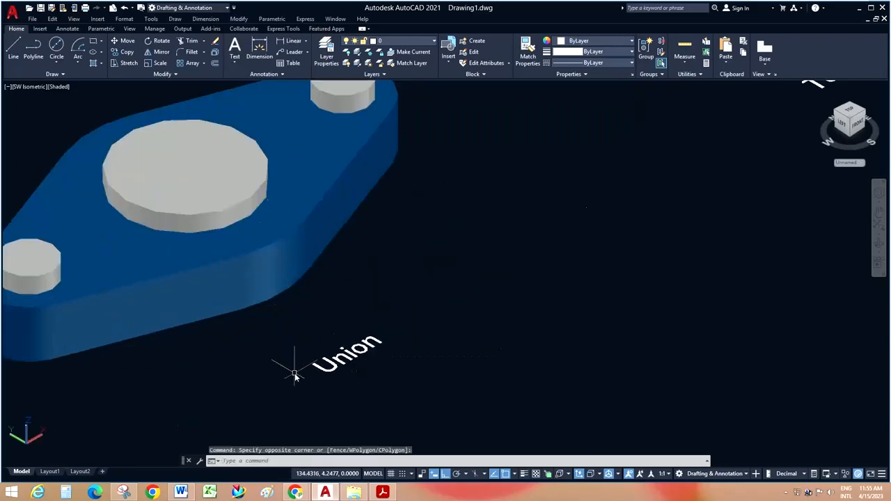
pyautogui.click(403, 364)
# Step: Union the blue plate's body with its central cylinder and two small end cylinders, and check the combined solid
pyautogui.click(238, 19)
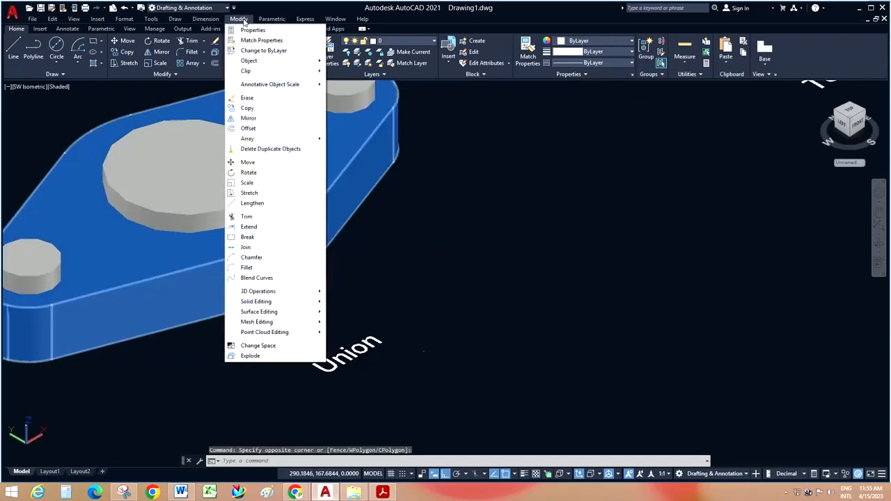
pyautogui.moveTo(304, 302)
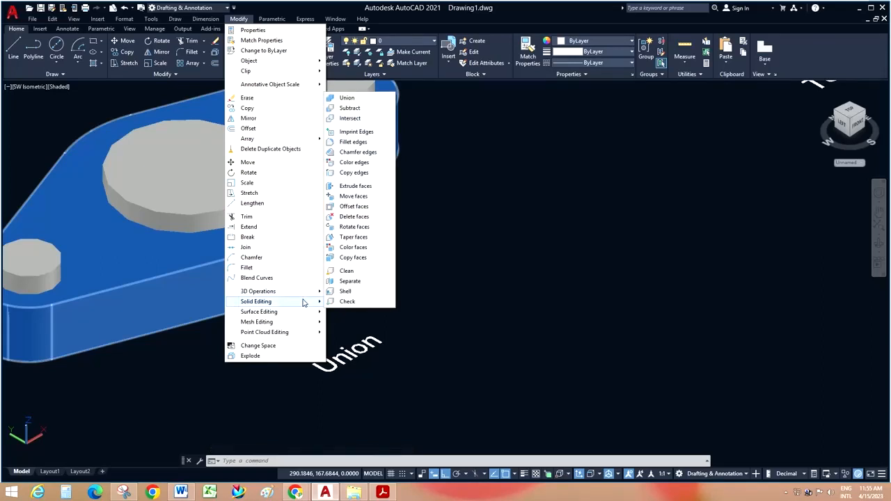
pyautogui.click(362, 103)
pyautogui.scroll(-3, 355, 240)
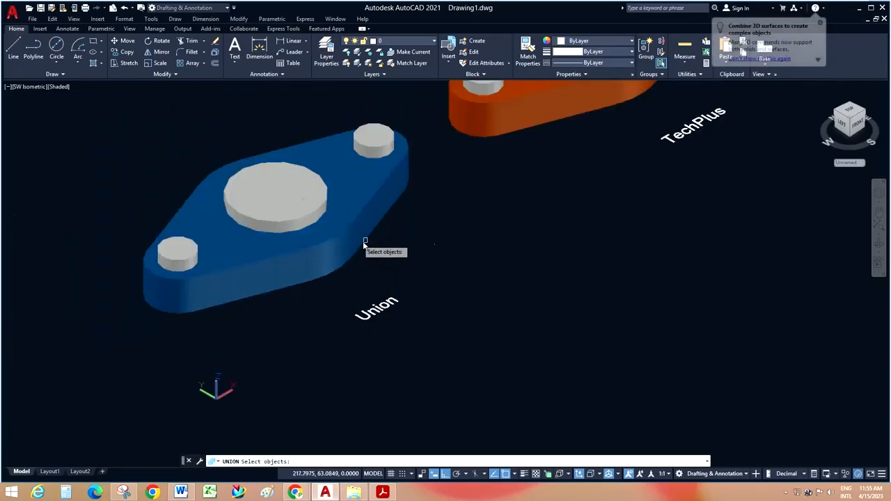
pyautogui.click(354, 239)
pyautogui.click(377, 142)
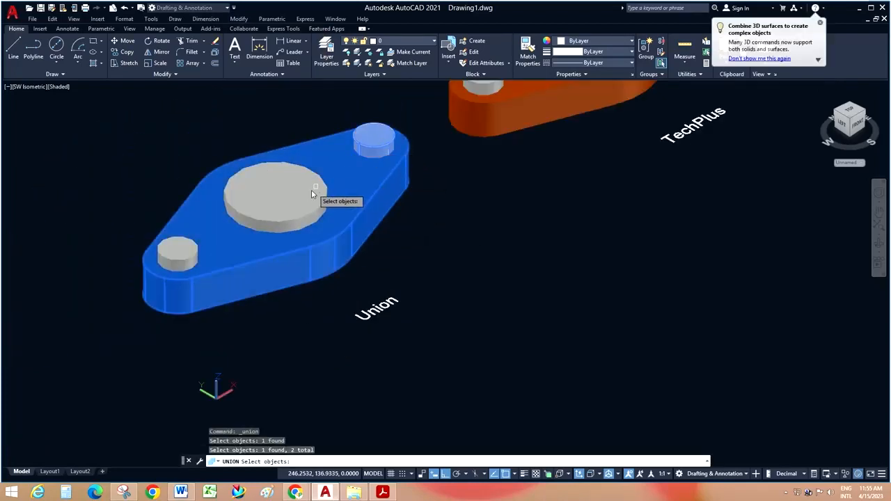
pyautogui.click(302, 193)
pyautogui.click(182, 255)
pyautogui.press('Return')
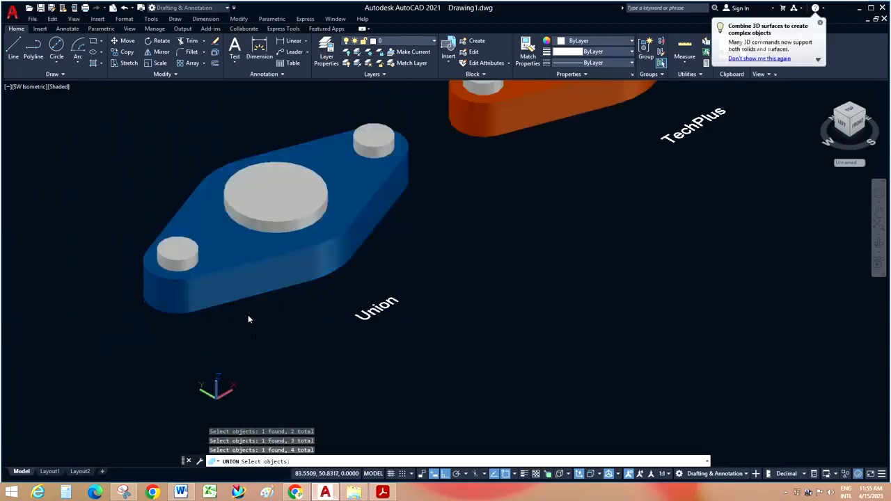
pyautogui.click(269, 265)
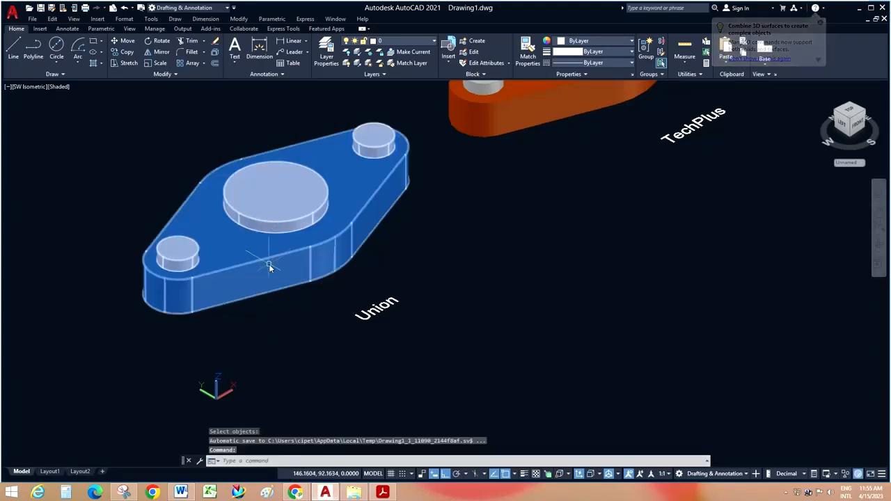
pyautogui.press('Escape')
# Step: Change the text label beside the orange plate to "Subtract"
pyautogui.scroll(-3, 186, 357)
pyautogui.scroll(2, 378, 259)
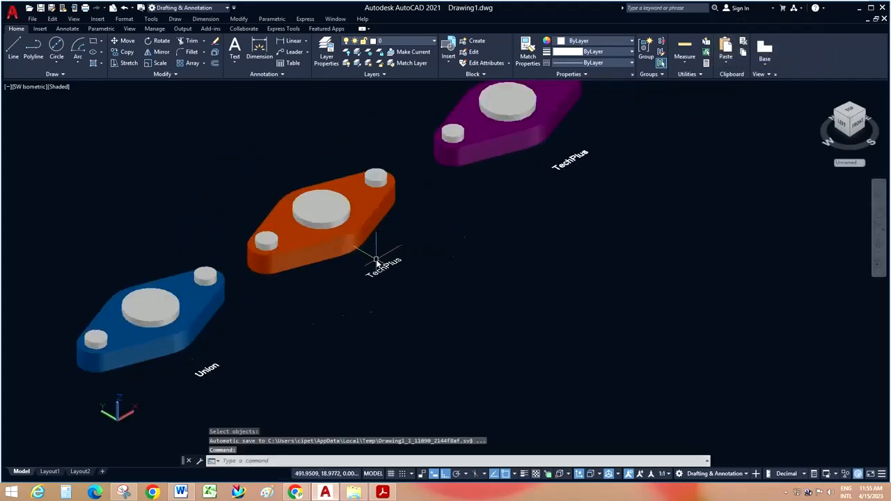
pyautogui.scroll(2, 378, 268)
pyautogui.click(238, 19)
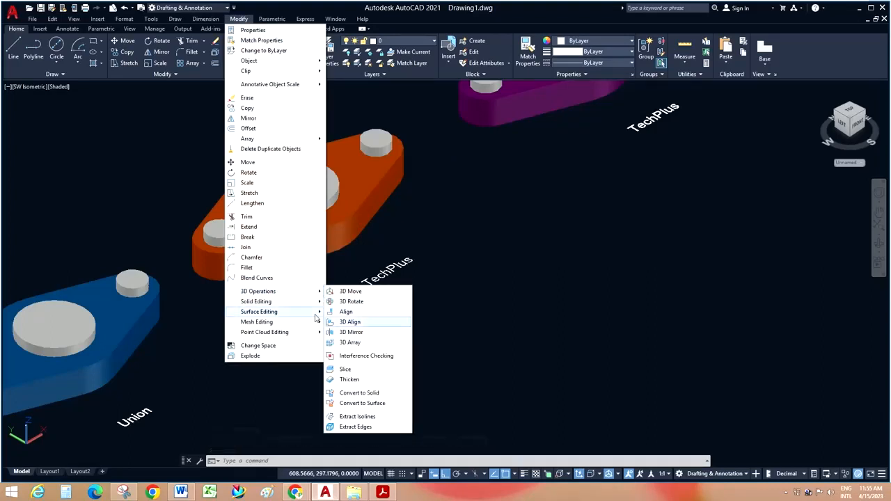
pyautogui.moveTo(292, 307)
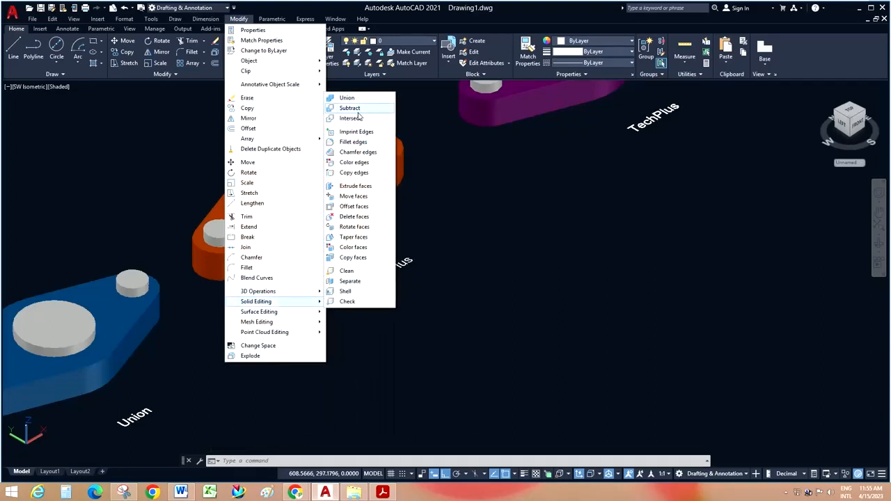
pyautogui.click(454, 315)
pyautogui.doubleClick(387, 268)
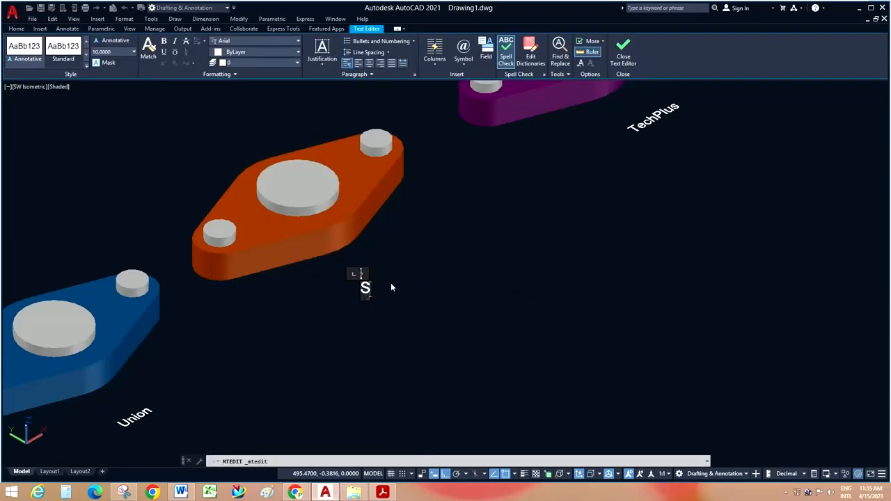
pyautogui.write('Subtract')
pyautogui.click(434, 281)
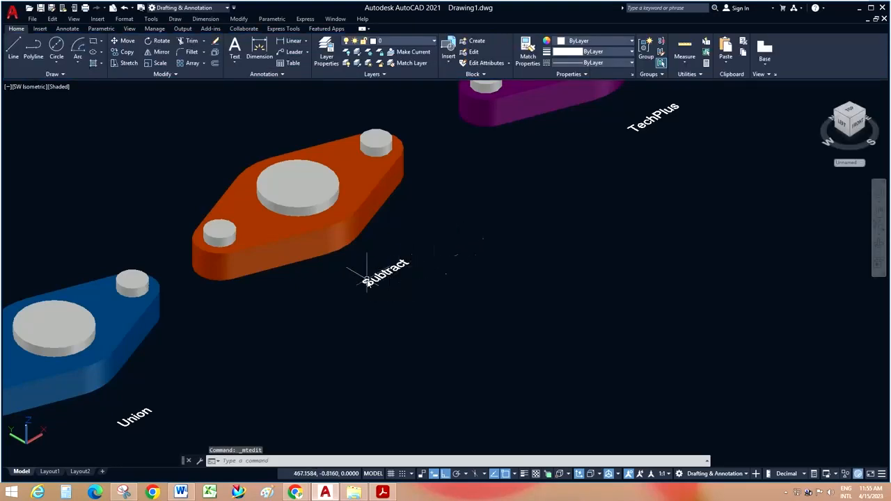
pyautogui.scroll(2, 473, 318)
pyautogui.scroll(-1, 375, 260)
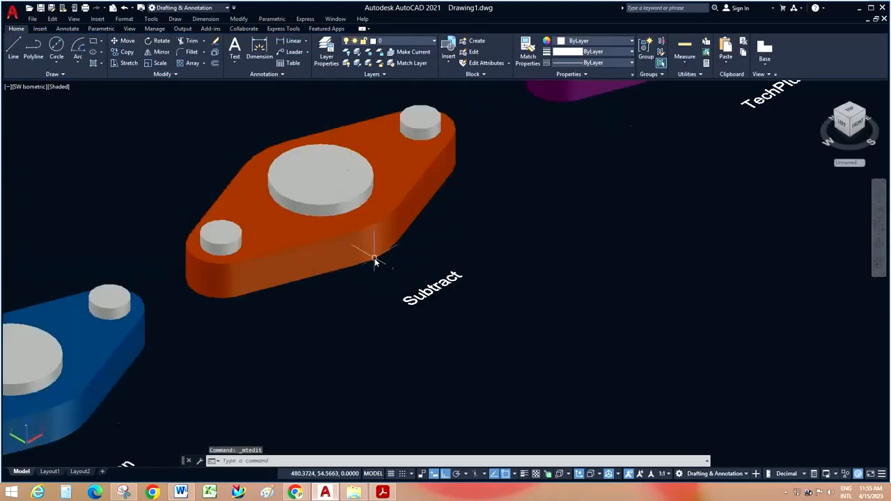
pyautogui.click(236, 19)
pyautogui.click(572, 279)
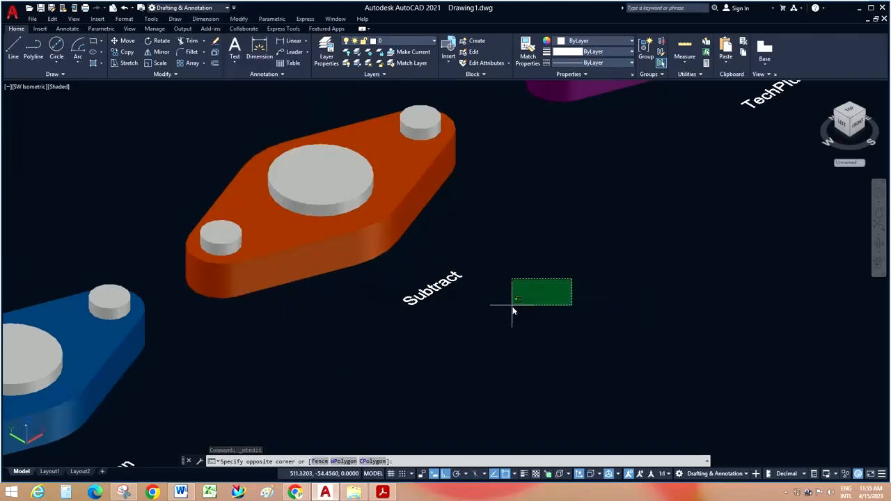
pyautogui.click(512, 306)
pyautogui.scroll(-2, 259, 128)
pyautogui.scroll(4, 244, 146)
pyautogui.scroll(-4, 376, 243)
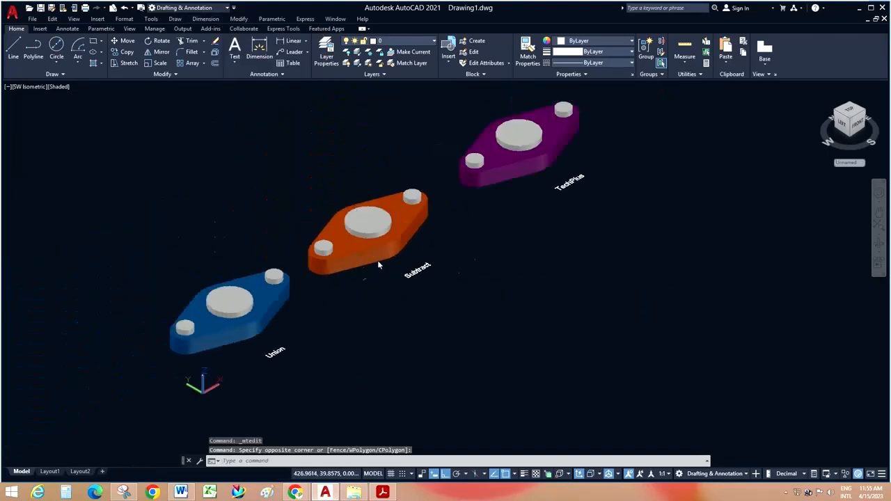
pyautogui.scroll(2, 350, 217)
pyautogui.scroll(3, 385, 191)
pyautogui.scroll(-4, 364, 193)
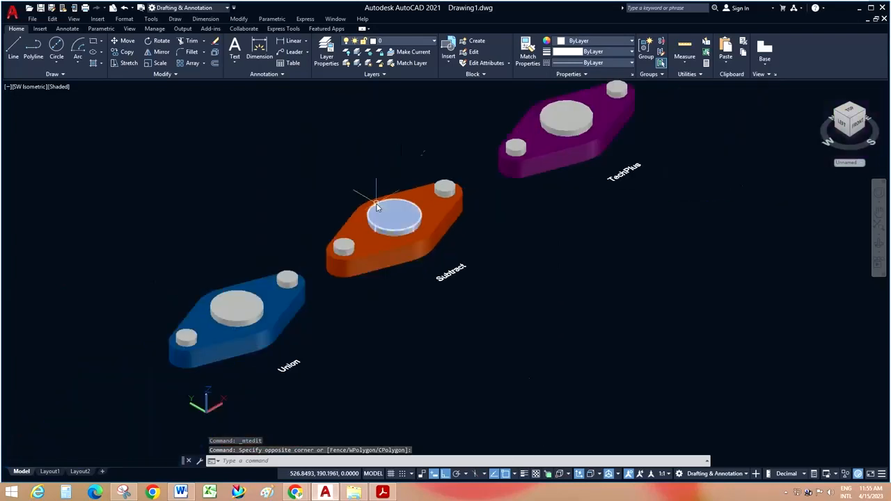
# Step: Subtract the central cylinder and the two small end cylinders from the orange plate's body
pyautogui.scroll(3, 365, 193)
pyautogui.scroll(2, 368, 193)
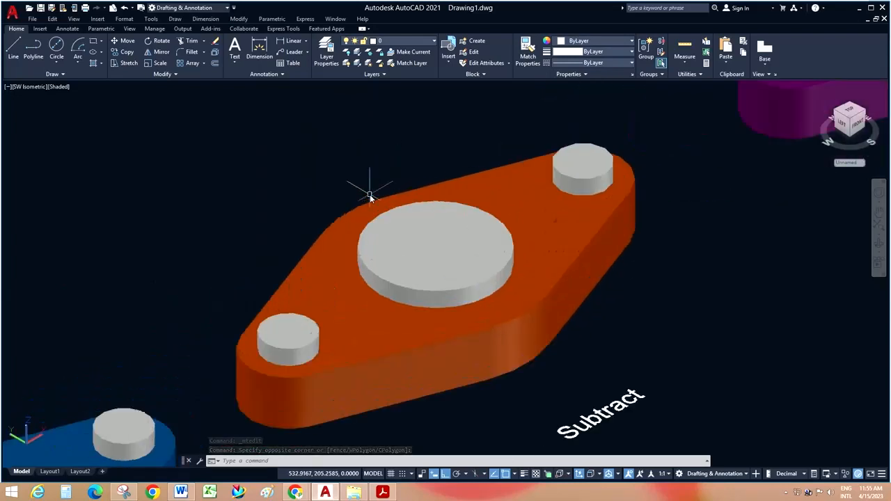
pyautogui.click(238, 19)
pyautogui.moveTo(285, 305)
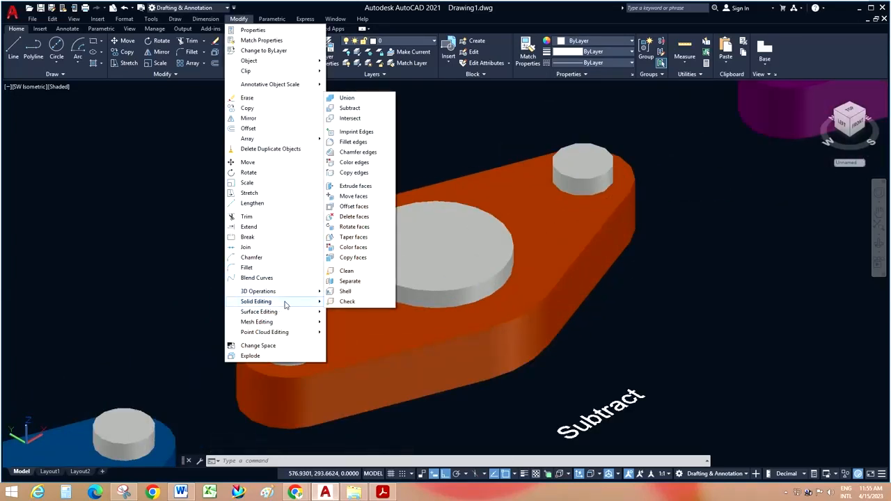
pyautogui.click(350, 108)
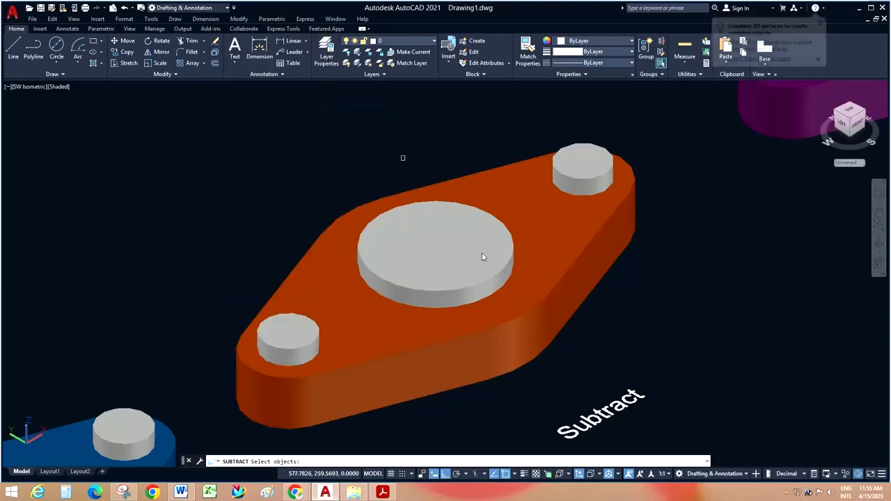
pyautogui.click(545, 326)
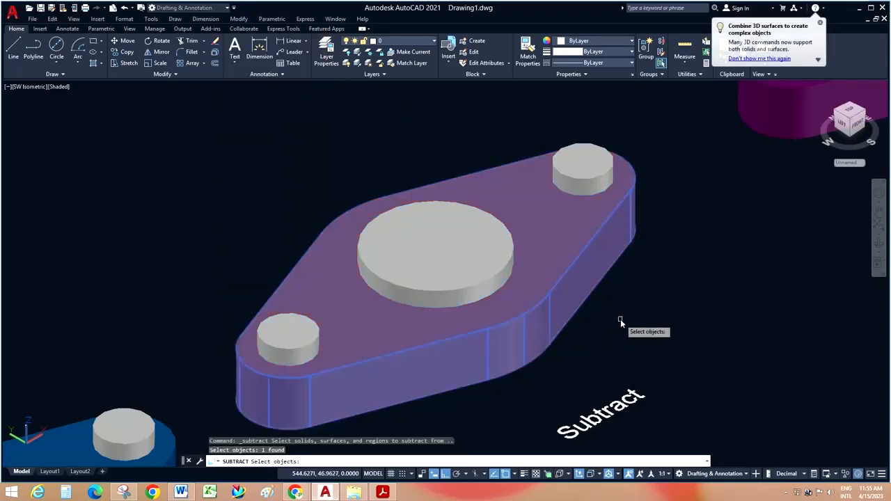
pyautogui.press('Return')
pyautogui.click(429, 290)
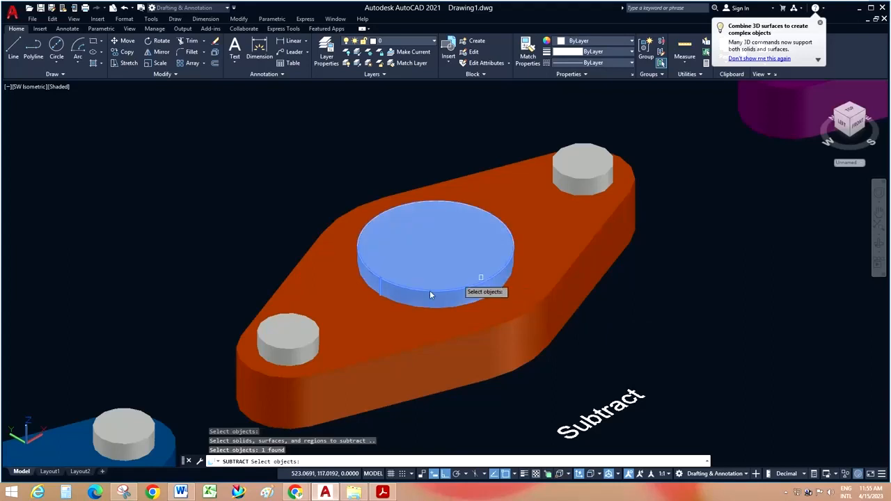
pyautogui.click(311, 332)
pyautogui.click(586, 178)
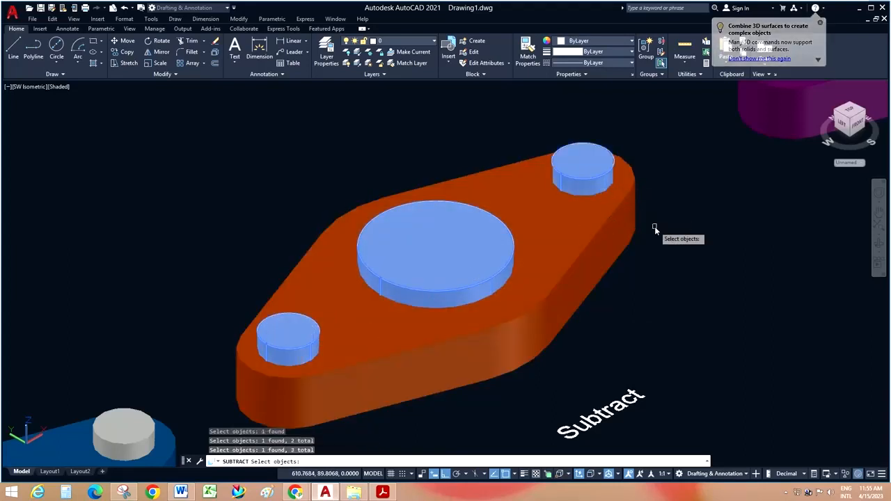
pyautogui.press('Return')
pyautogui.scroll(2, 435, 279)
pyautogui.scroll(-8, 362, 288)
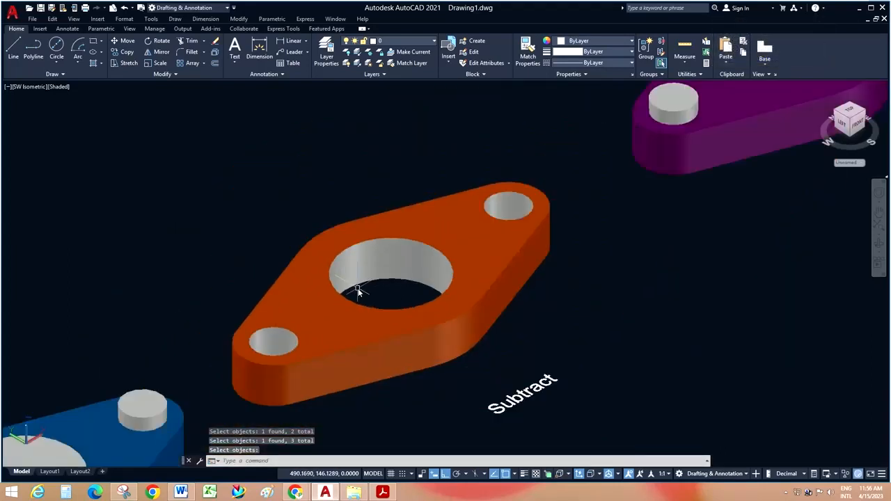
pyautogui.scroll(2, 263, 374)
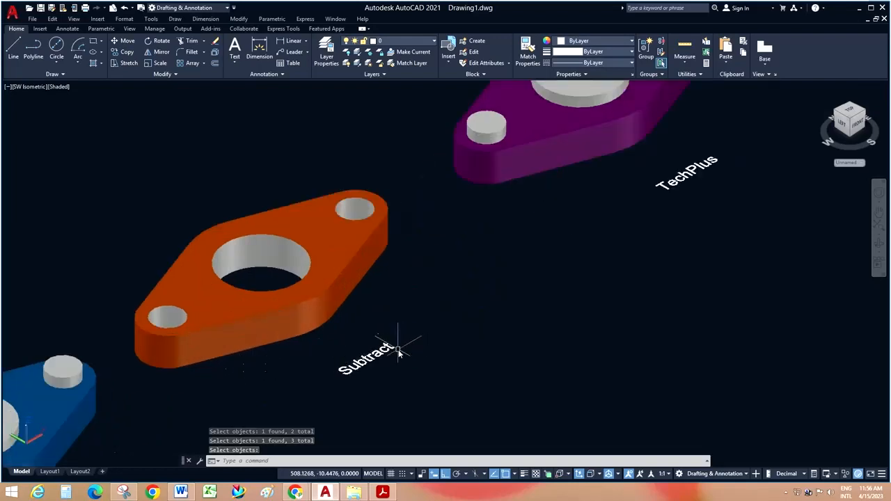
pyautogui.scroll(2, 175, 335)
pyautogui.scroll(-4, 176, 335)
pyautogui.scroll(3, 441, 255)
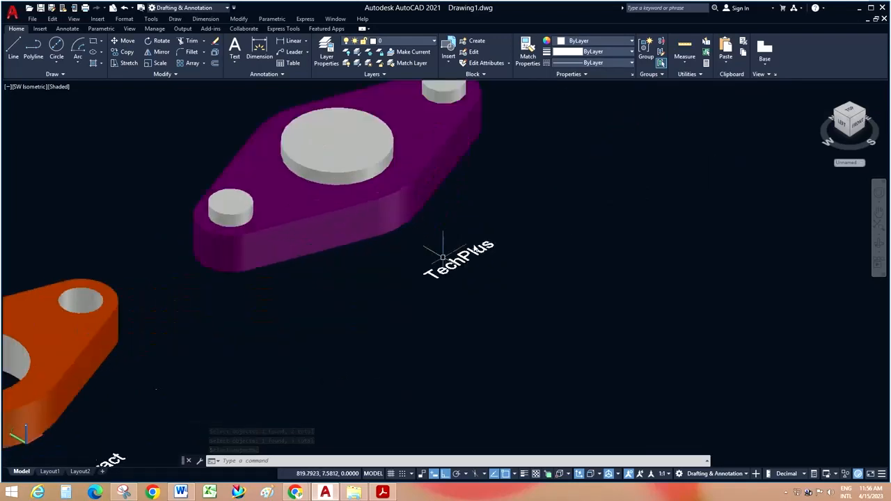
pyautogui.scroll(-2, 451, 298)
pyautogui.scroll(2, 450, 163)
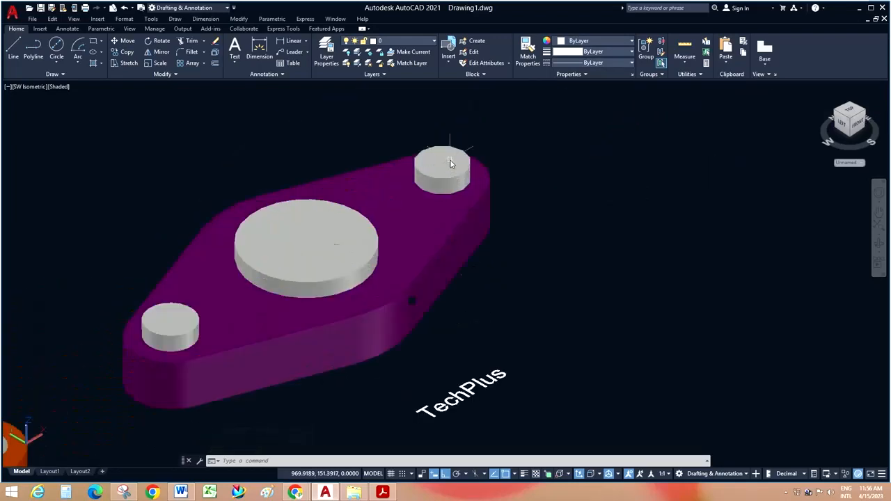
# Step: Change the text label beside the purple plate to "Intersect"
pyautogui.click(238, 19)
pyautogui.moveTo(273, 304)
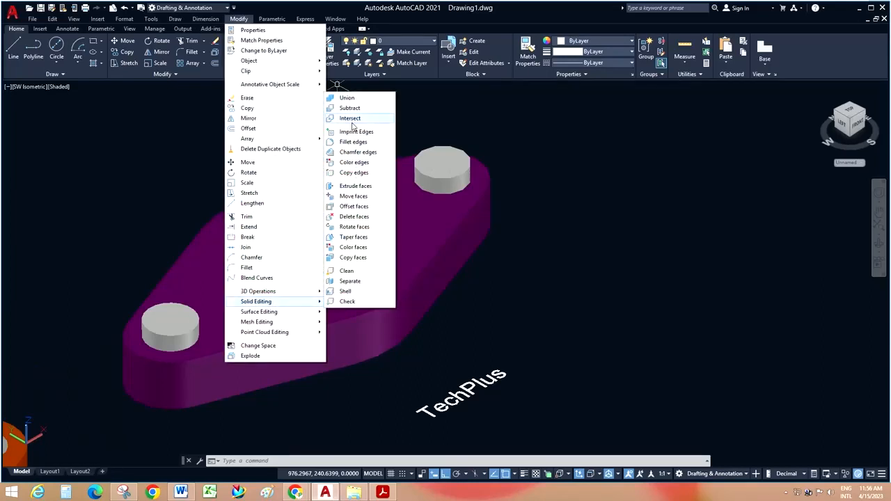
pyautogui.click(610, 281)
pyautogui.click(515, 317)
pyautogui.doubleClick(454, 384)
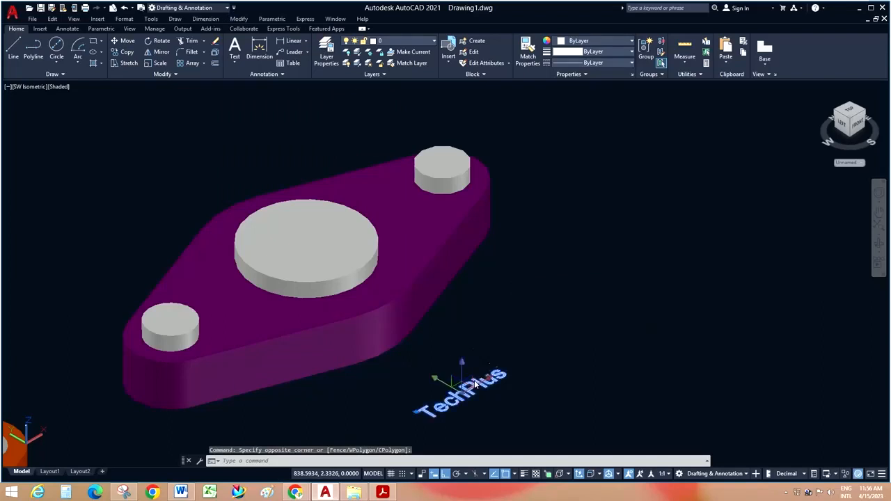
pyautogui.doubleClick(475, 421)
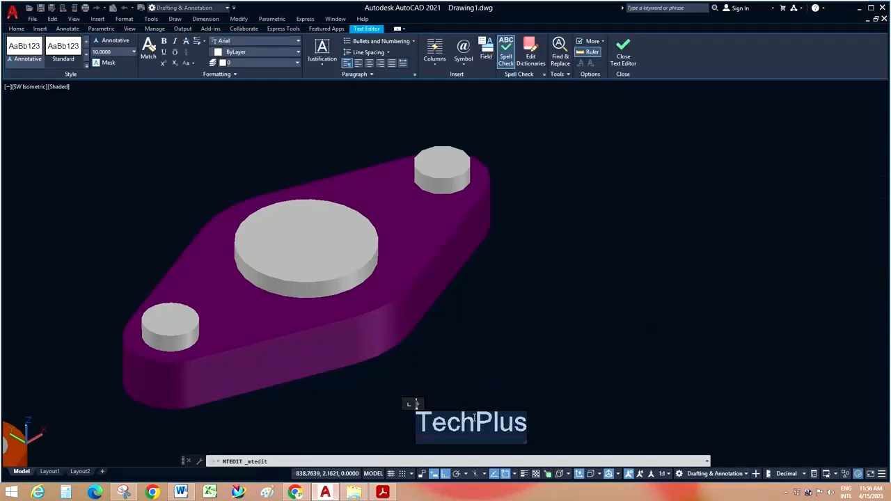
pyautogui.write('Intersect')
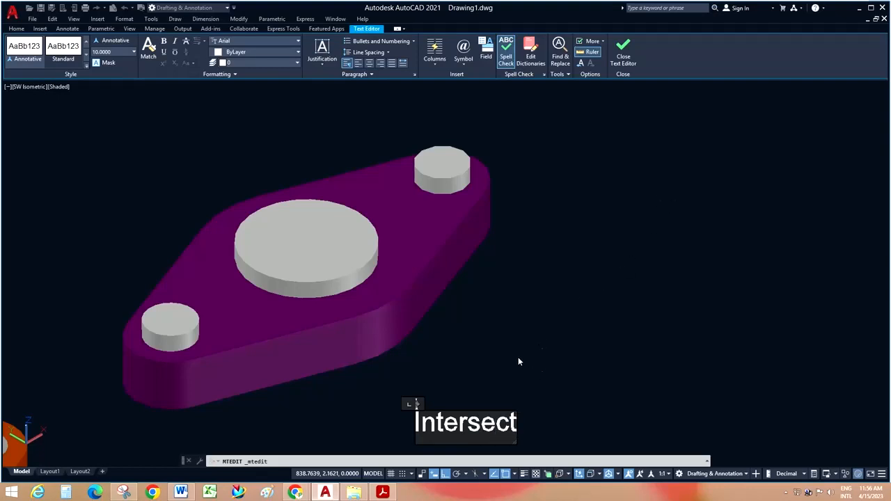
pyautogui.click(261, 113)
# Step: Try to intersect the purple plate's body with its central cylinder and both small end cylinders
pyautogui.click(239, 19)
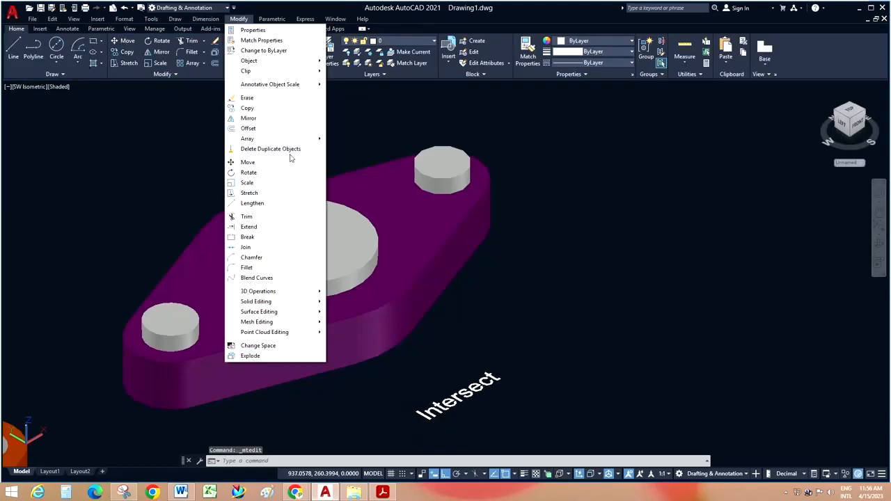
pyautogui.moveTo(284, 301)
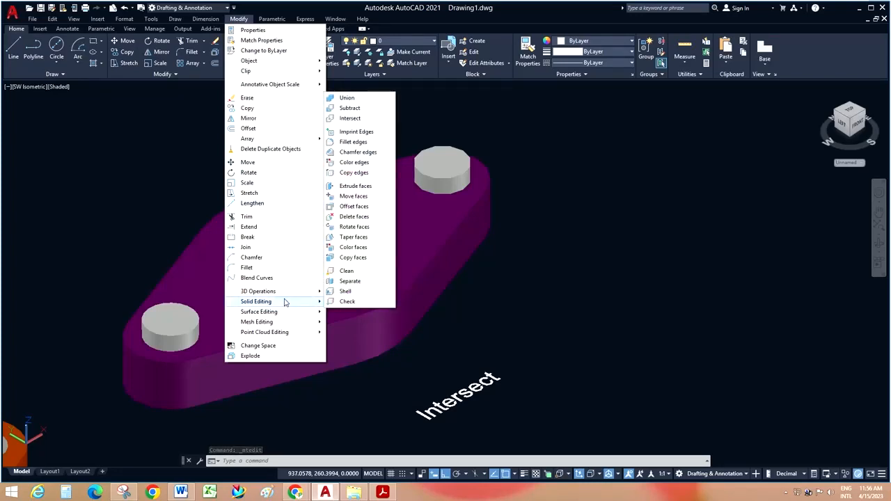
pyautogui.click(452, 290)
pyautogui.click(493, 291)
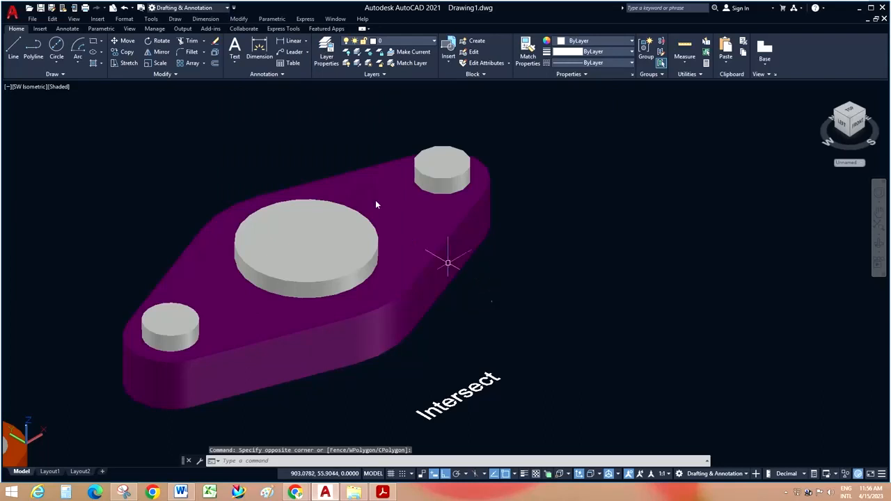
pyautogui.click(237, 19)
pyautogui.moveTo(288, 302)
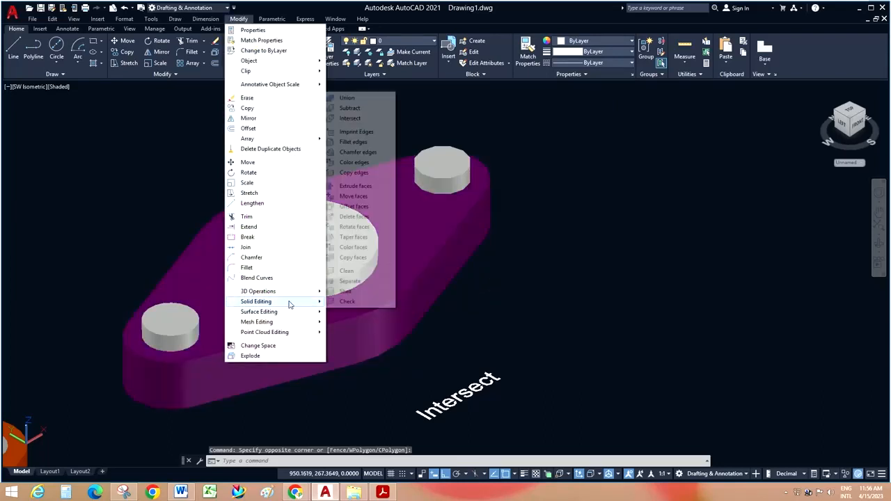
pyautogui.click(365, 119)
pyautogui.click(390, 294)
pyautogui.click(343, 259)
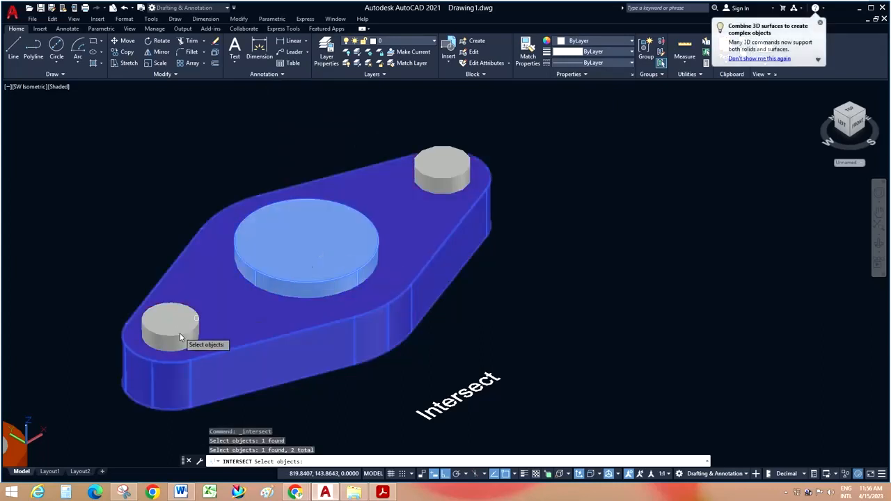
pyautogui.click(178, 333)
pyautogui.click(438, 177)
pyautogui.press('Return')
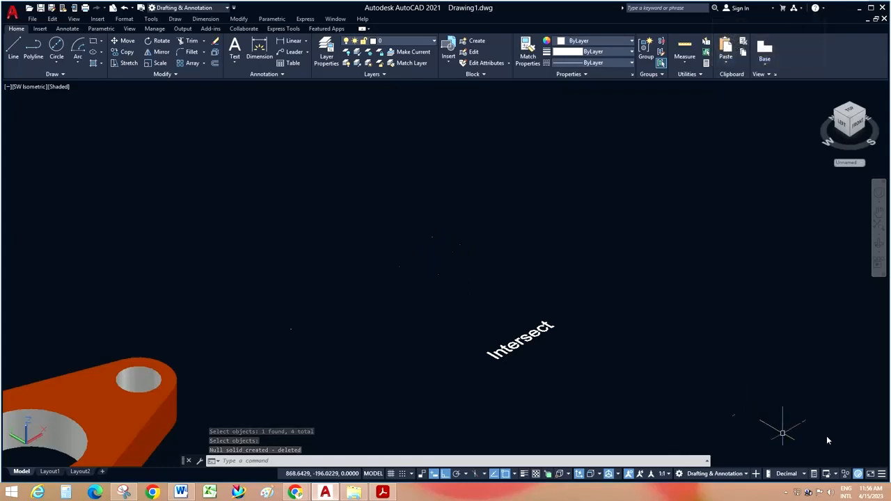
pyautogui.click(793, 493)
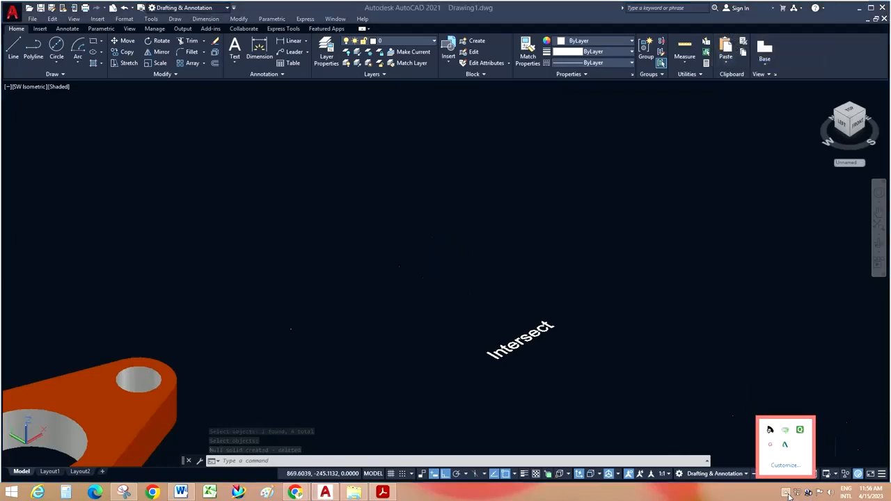
pyautogui.click(771, 445)
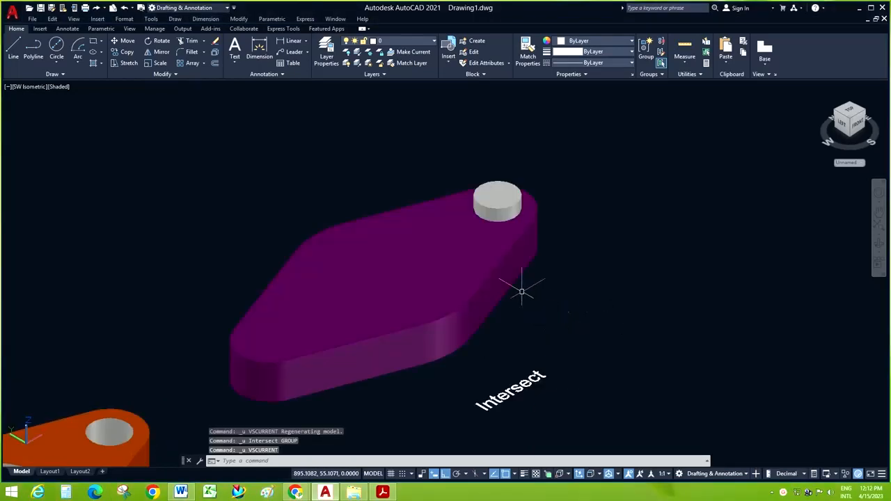
# Step: Undo the last Intersect to bring back the purple plate's body and its small end cylinder
pyautogui.hotkey('ctrl', 'z')
pyautogui.hotkey('ctrl', 'z')
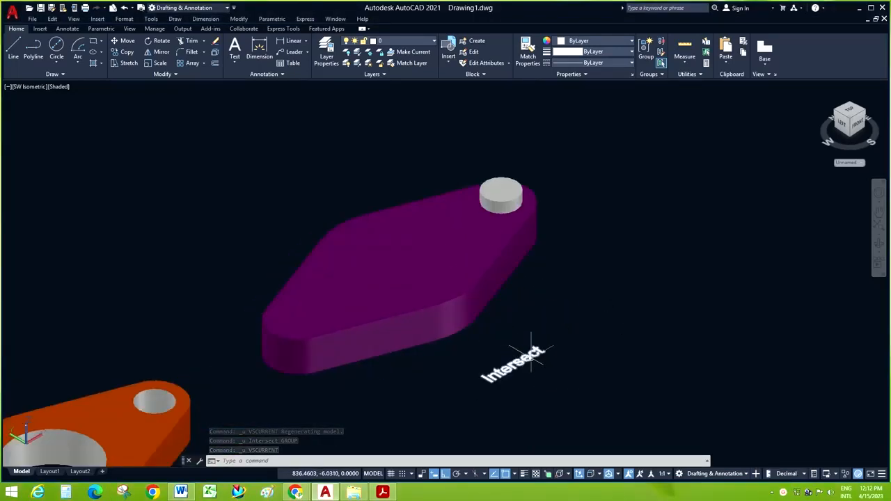
# Step: Try intersecting the purple plate's body with its one small end cylinder in the shaded view, and undo it
pyautogui.click(239, 19)
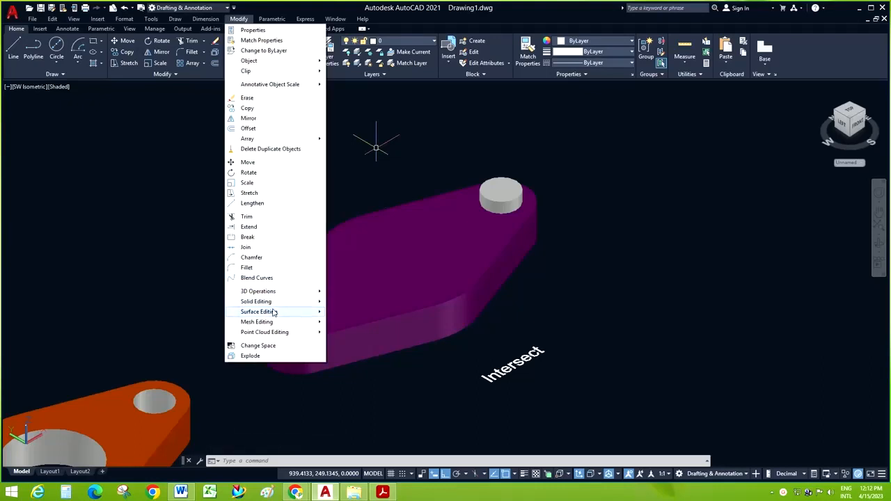
pyautogui.moveTo(278, 314)
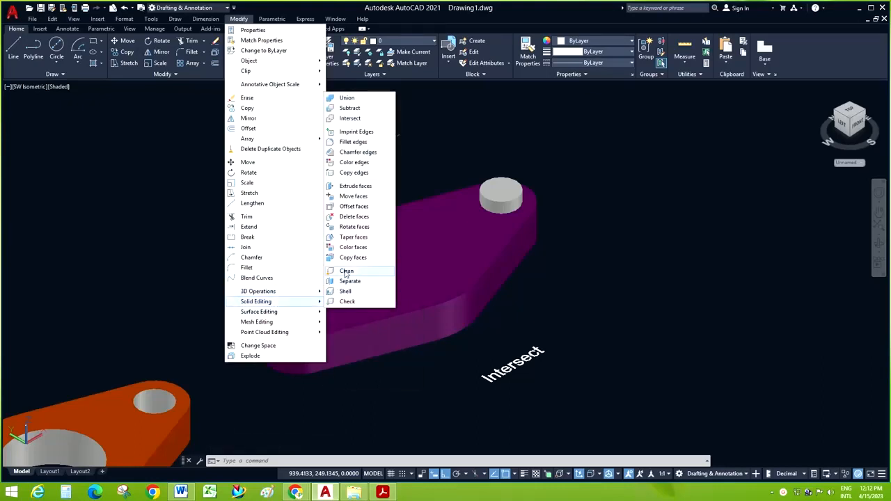
pyautogui.click(350, 118)
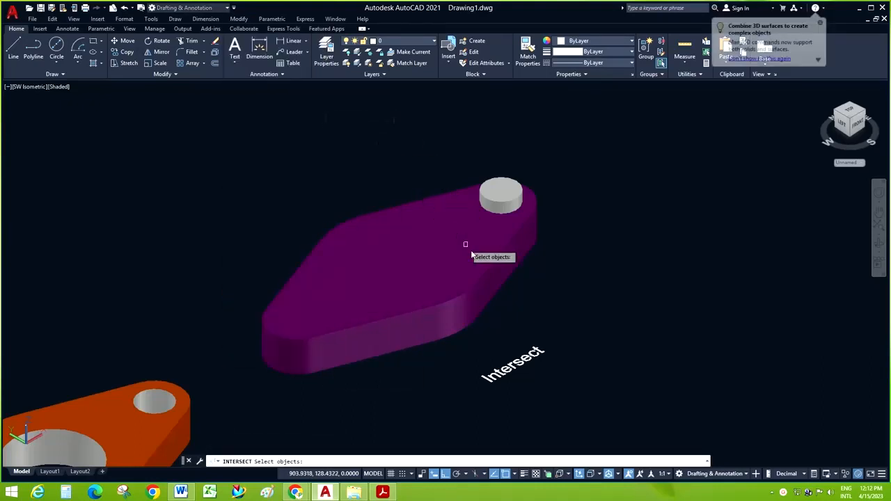
pyautogui.click(487, 225)
pyautogui.click(510, 202)
pyautogui.press('Return')
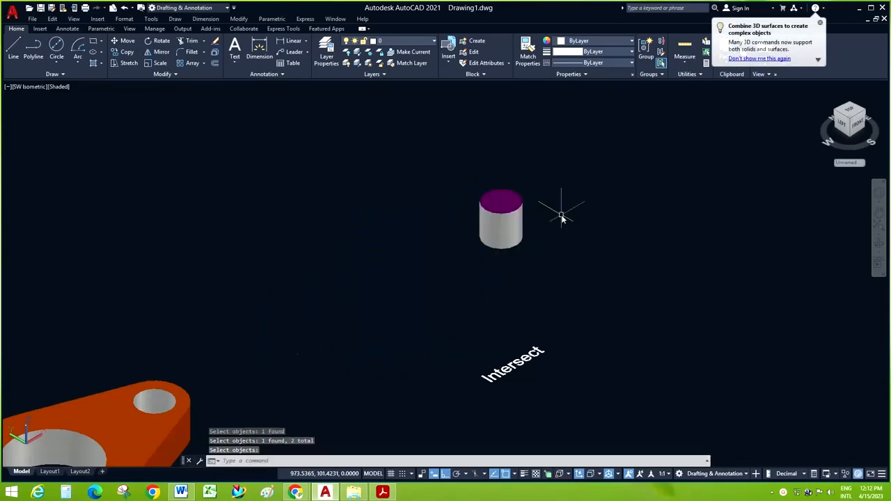
pyautogui.hotkey('ctrl', 'z')
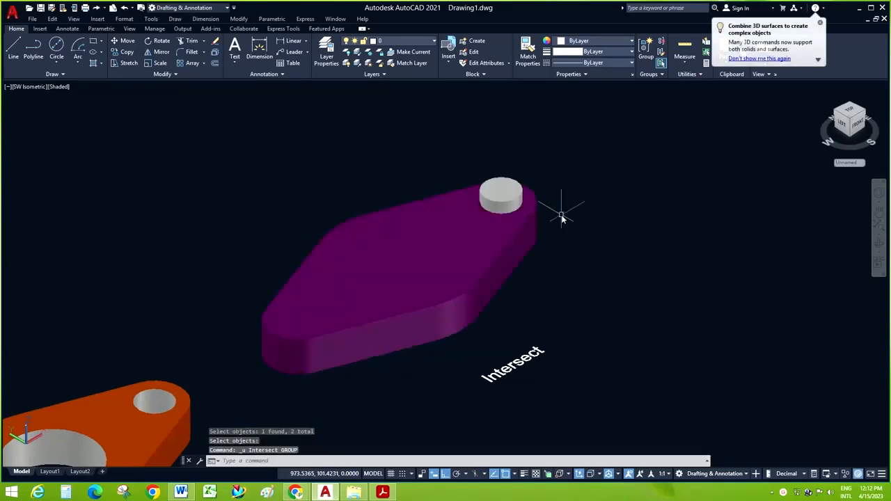
# Step: Set the visual style to 2D Wireframe and intersect the purple plate's body with its small end cylinder
pyautogui.click(66, 88)
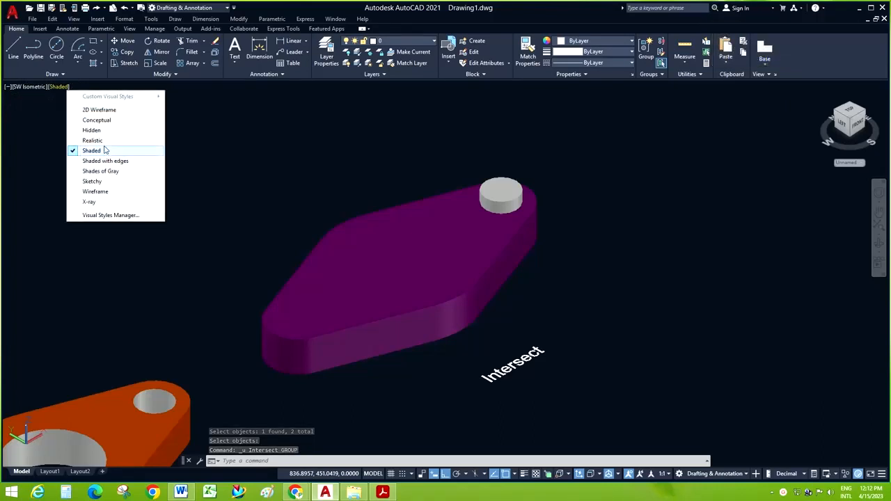
pyautogui.click(98, 109)
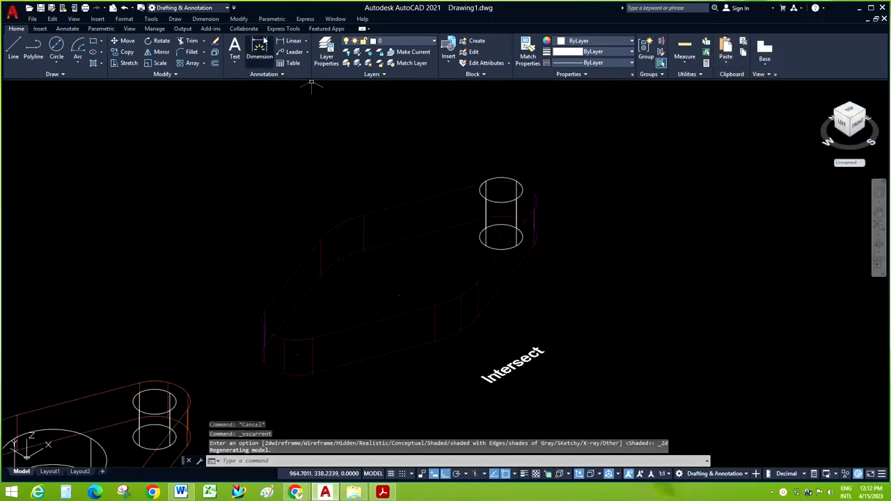
pyautogui.click(239, 19)
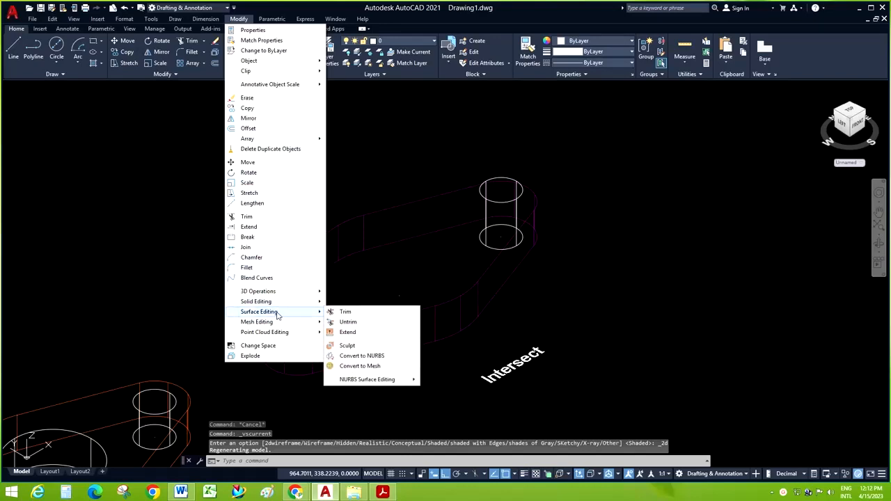
pyautogui.moveTo(282, 301)
pyautogui.click(349, 118)
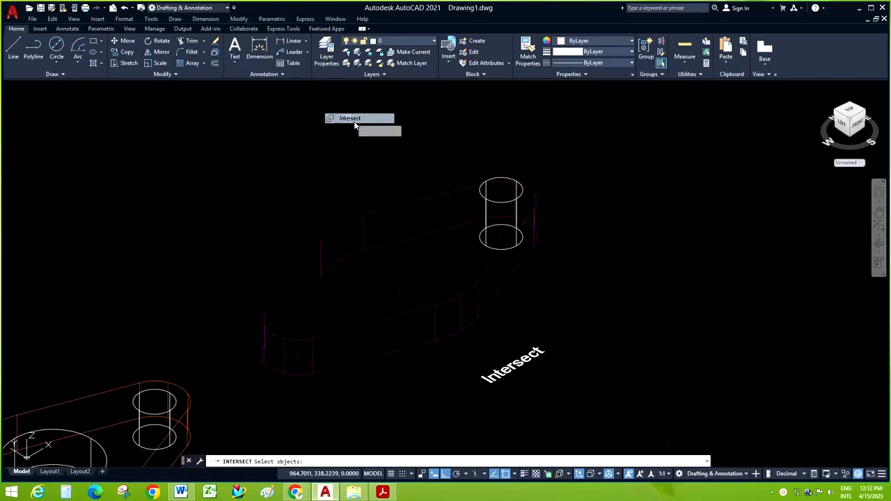
pyautogui.click(481, 269)
pyautogui.click(479, 278)
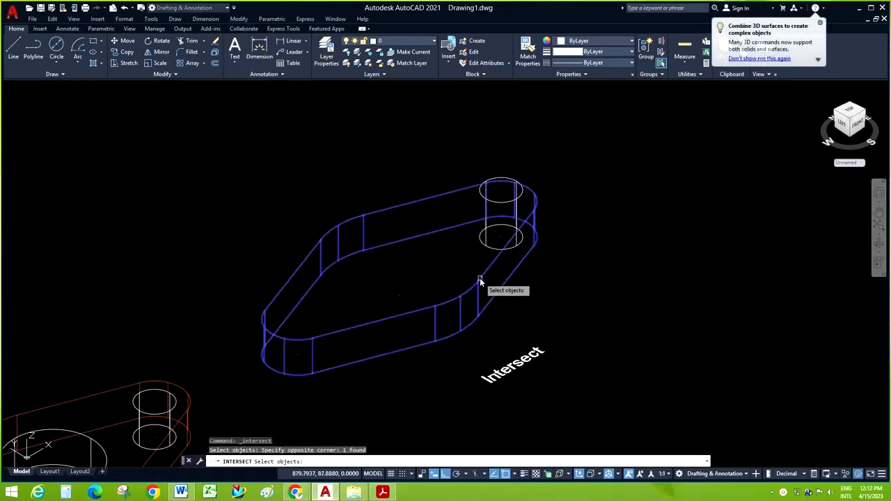
pyautogui.click(499, 204)
pyautogui.press('Return')
pyautogui.scroll(2, 520, 222)
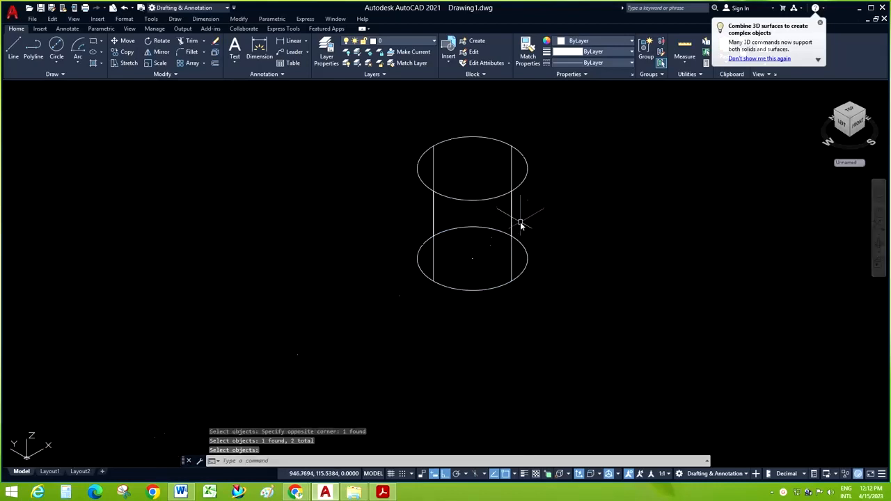
pyautogui.scroll(-3, 519, 223)
# Step: Set the visual style to Shaded and review the Union, Subtract and Intersect results together
pyautogui.click(68, 87)
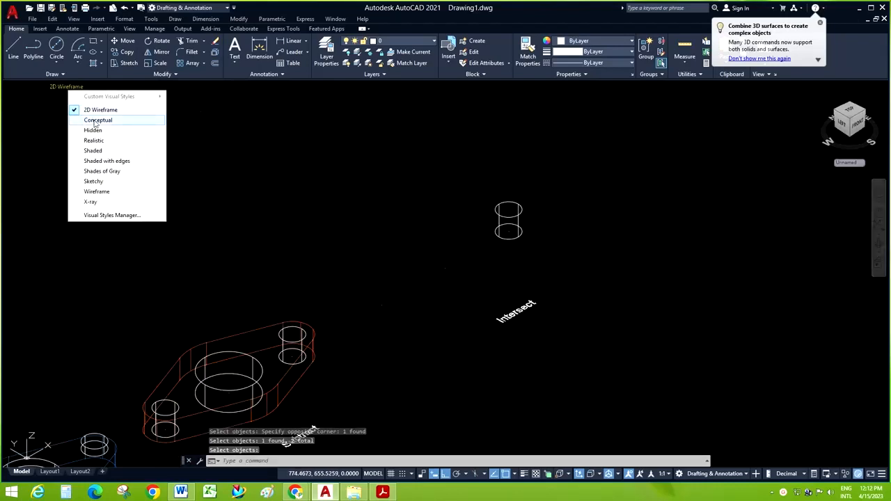
pyautogui.click(94, 151)
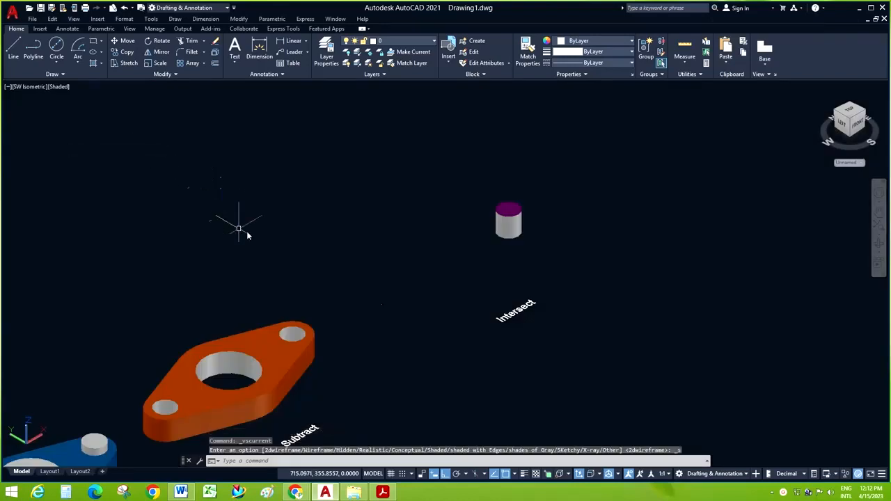
pyautogui.scroll(-5, 529, 304)
pyautogui.scroll(3, 308, 417)
pyautogui.scroll(-2, 272, 417)
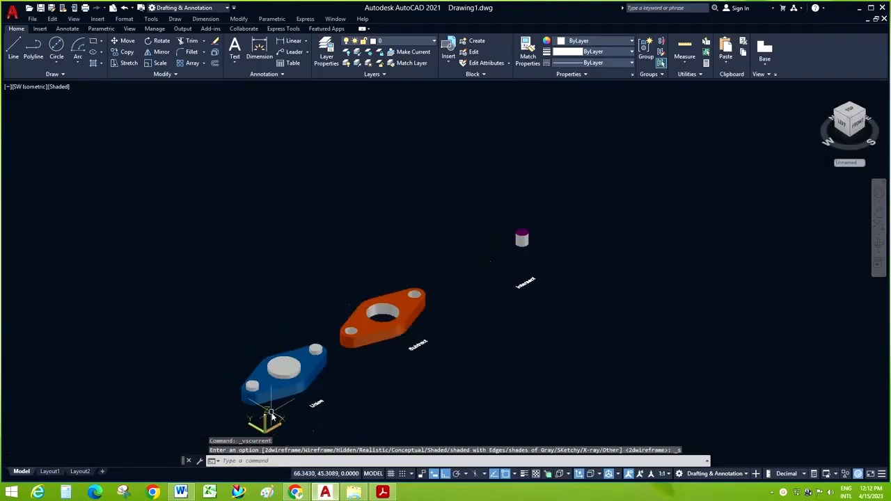
pyautogui.click(783, 492)
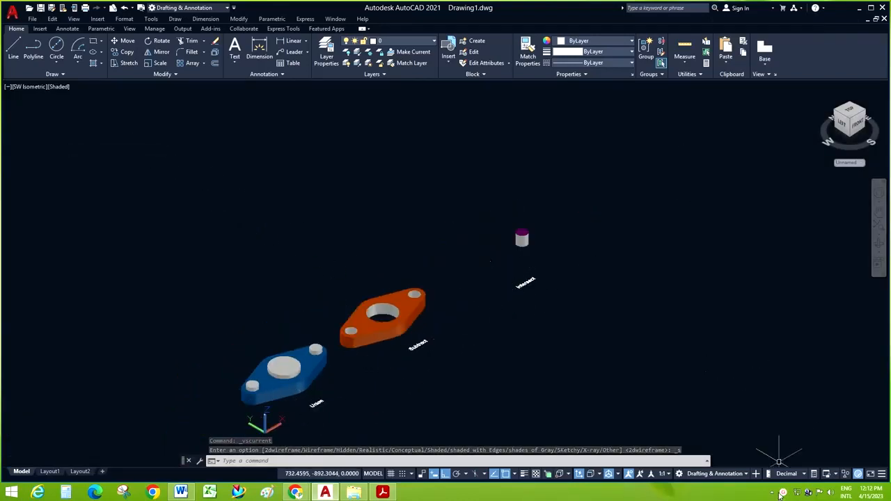